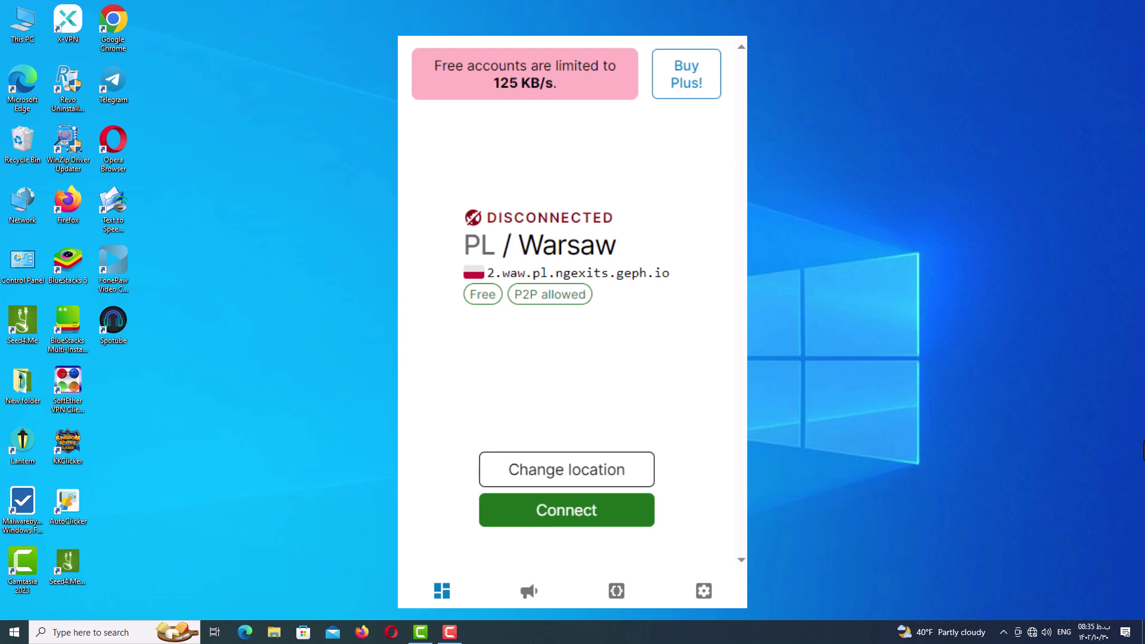
Scroll through every exit server with Show all servers ticked, then the Settings page, before closing Geph
left_click(582, 471)
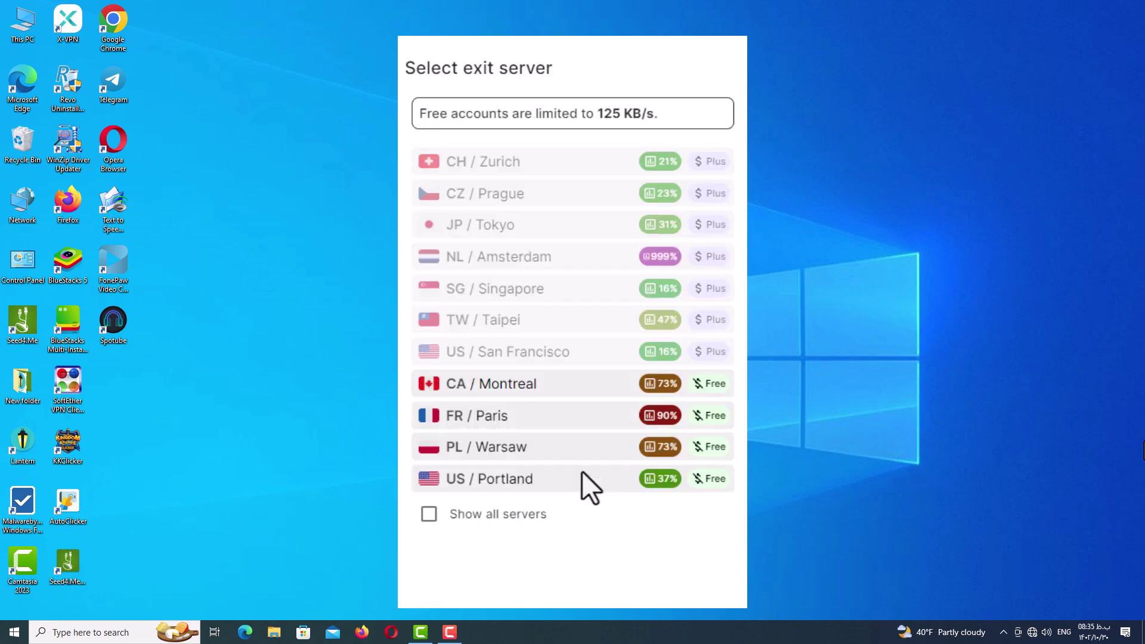
left_click(485, 512)
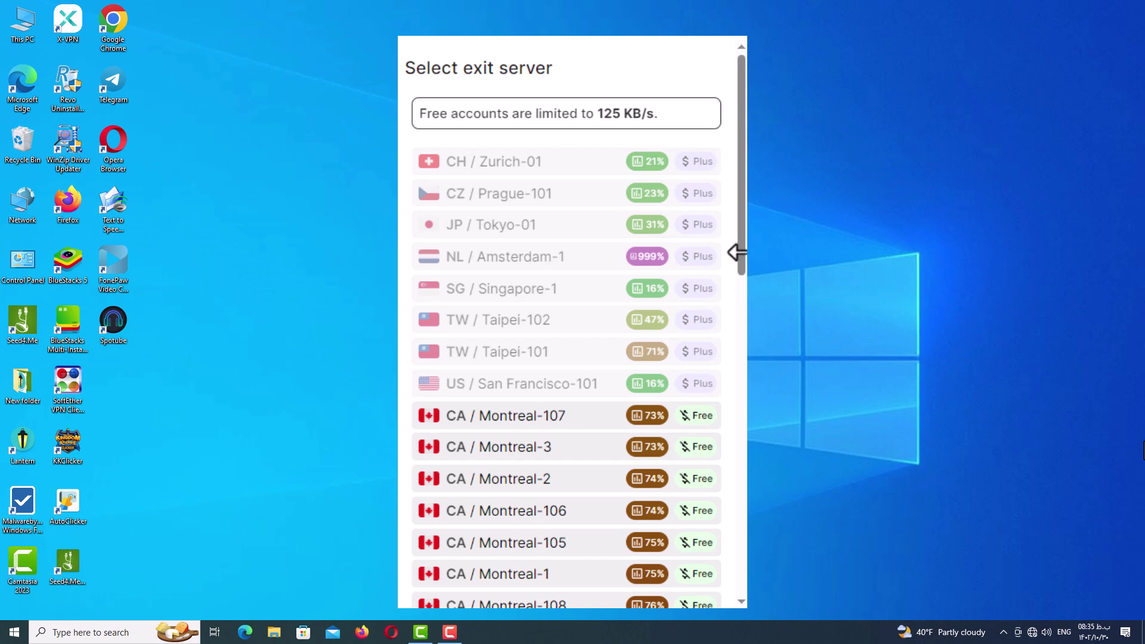
scroll(739, 223, "down", 6)
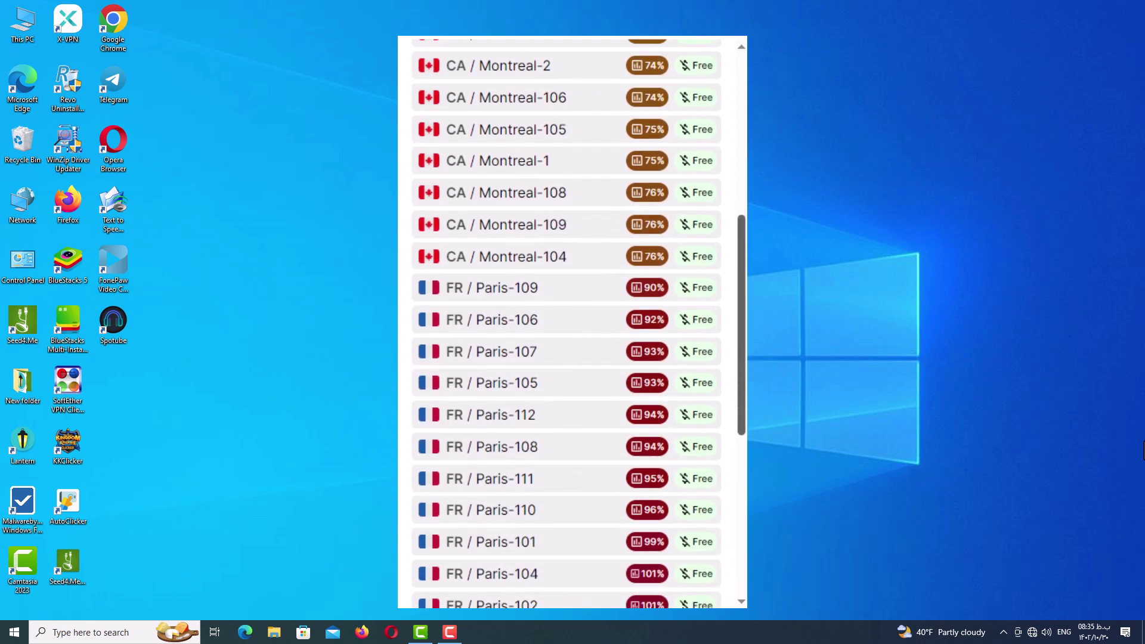
scroll(738, 572, "down", 7)
left_click_drag(737, 573, 729, 305)
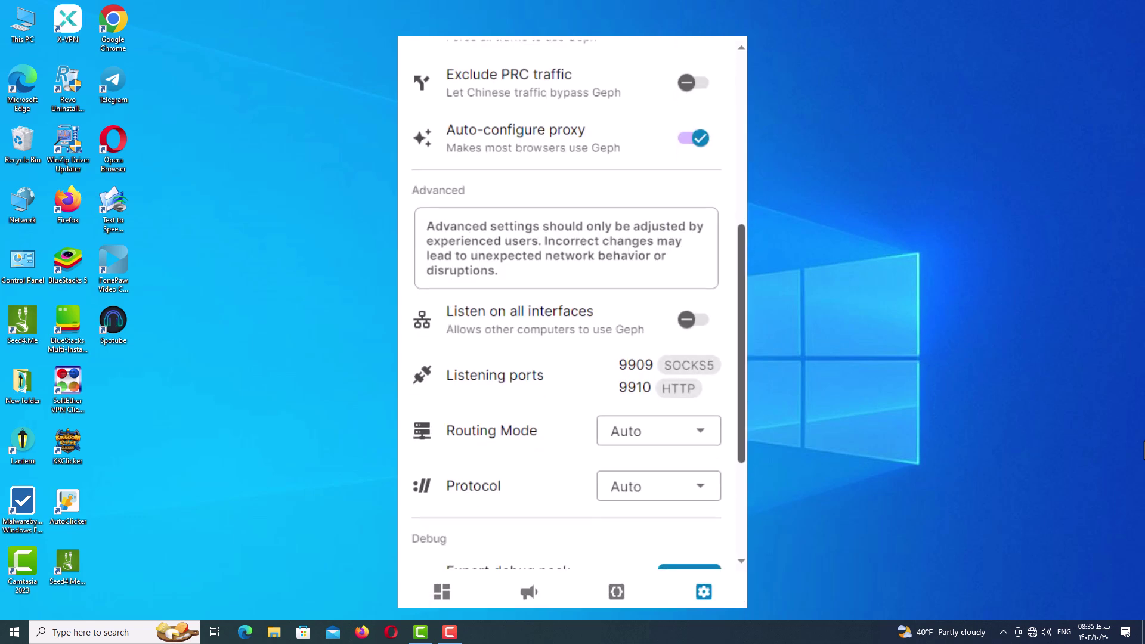
scroll(573, 304, "up", 1)
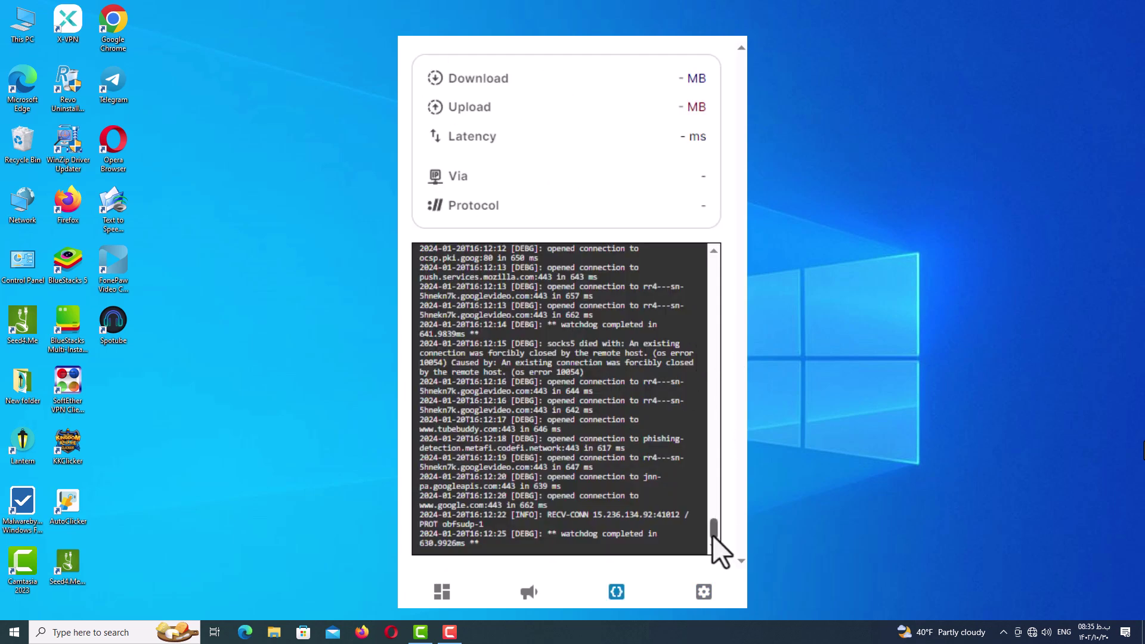
mouse_move(713, 536)
left_mouse_down()
mouse_move(703, 396)
mouse_move(714, 549)
left_mouse_up()
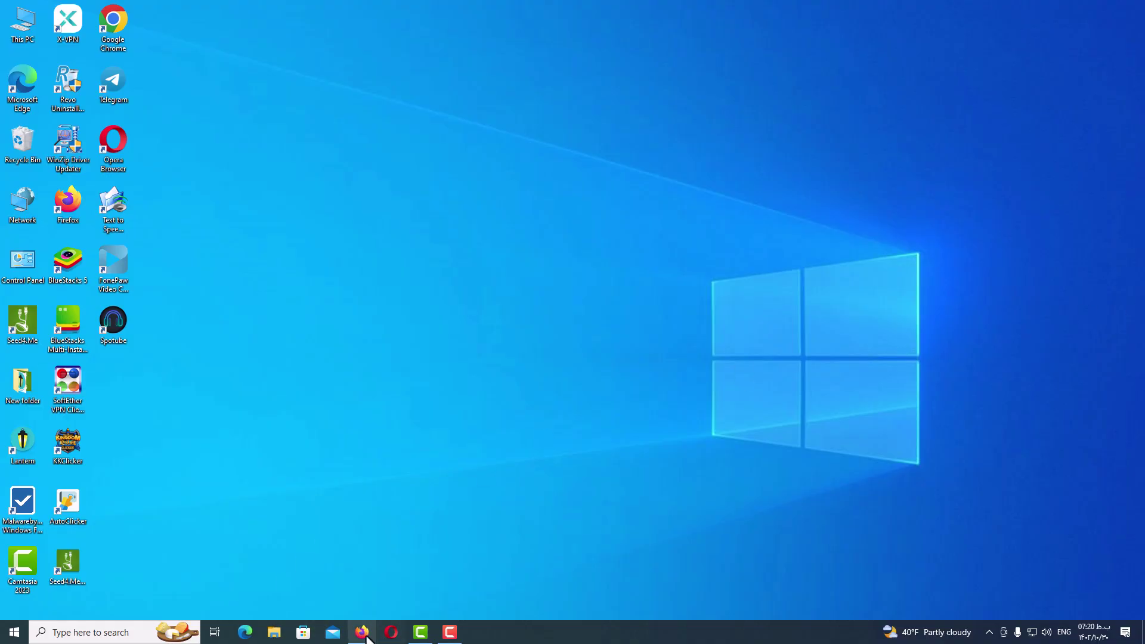
Load geph.io in a maximized Firefox and scroll to the Windows, macOS, Linux and Android downloads
left_click(367, 637)
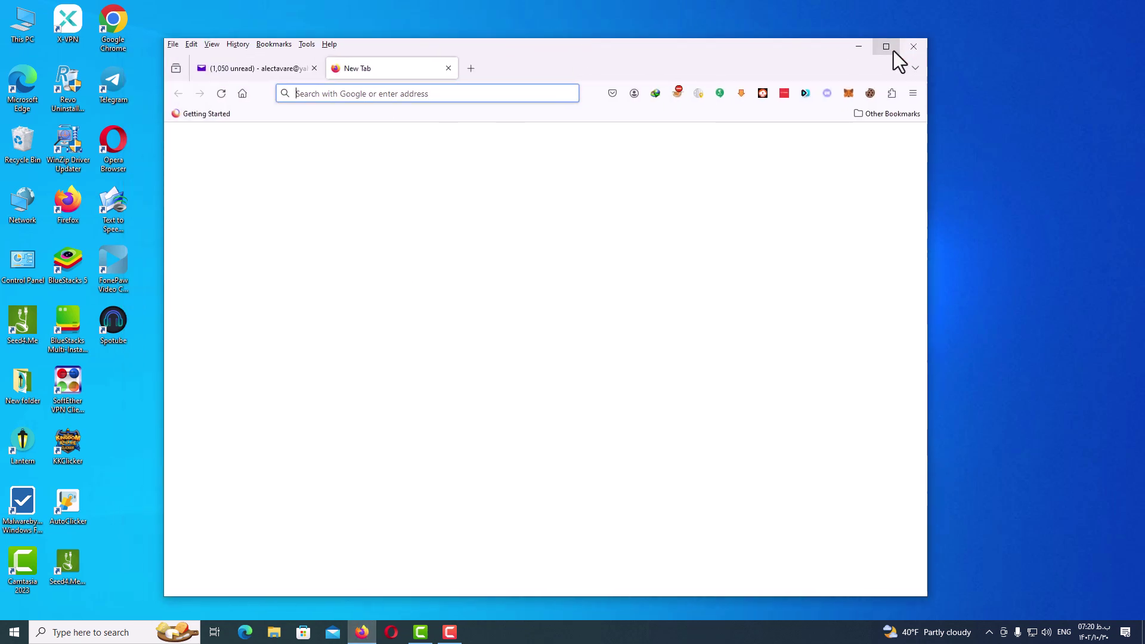
left_click(887, 46)
type("g")
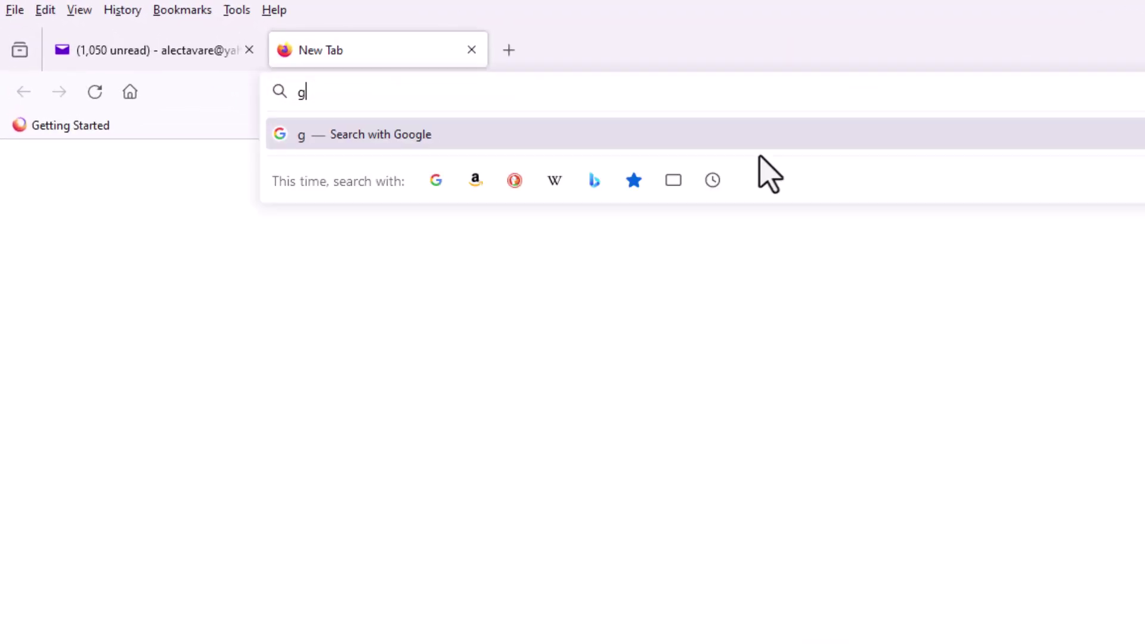
type("eph.io")
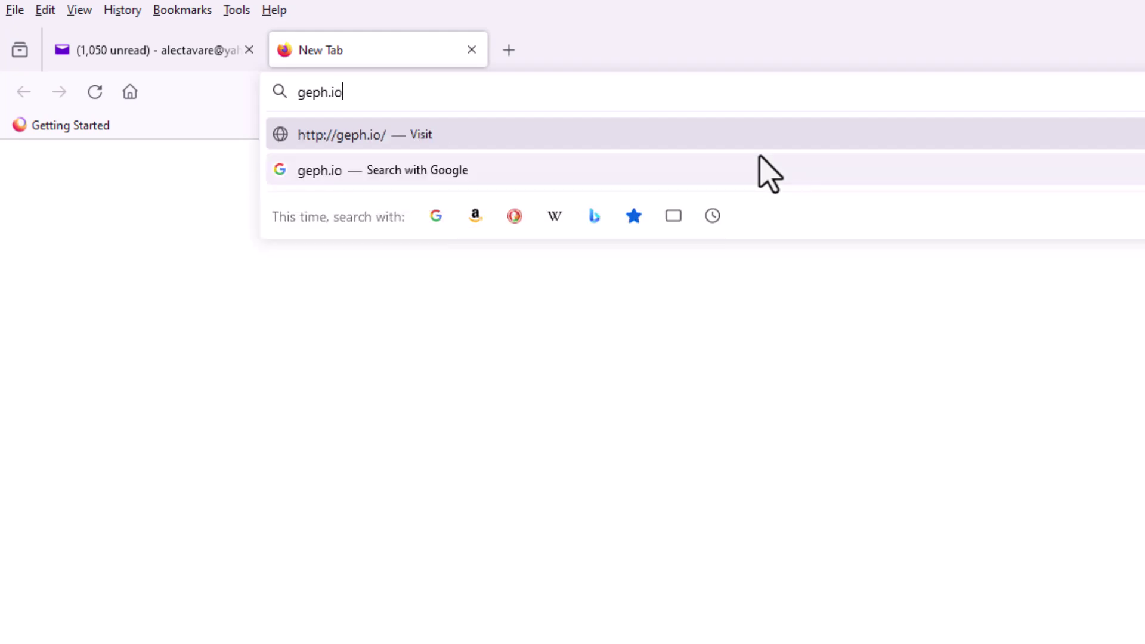
key("Return")
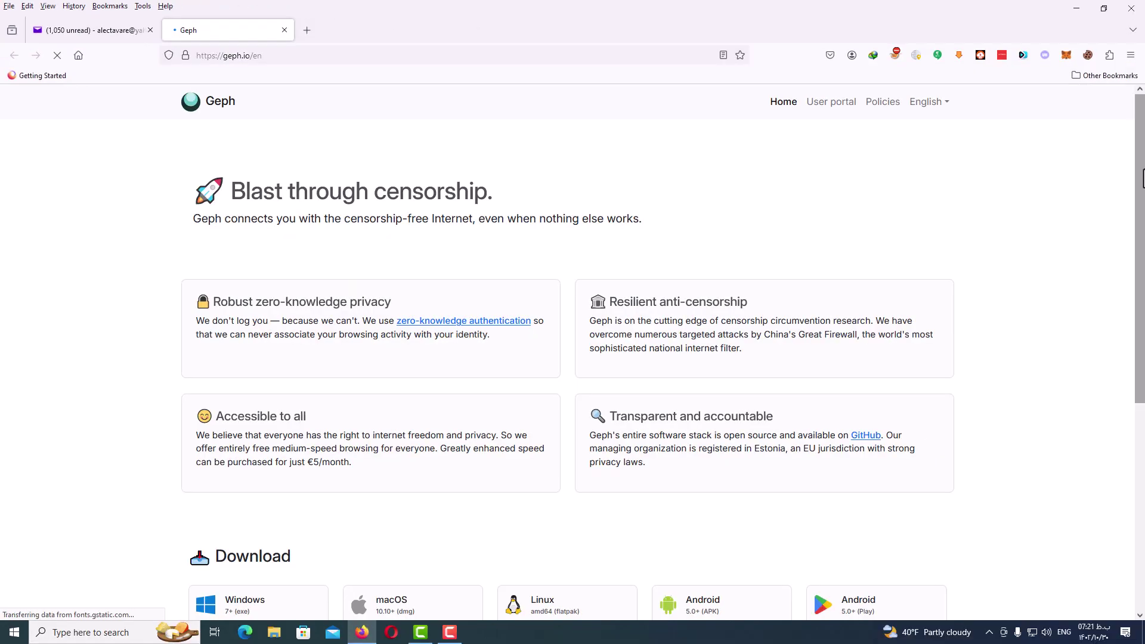
left_click_drag(1143, 179, 1143, 365)
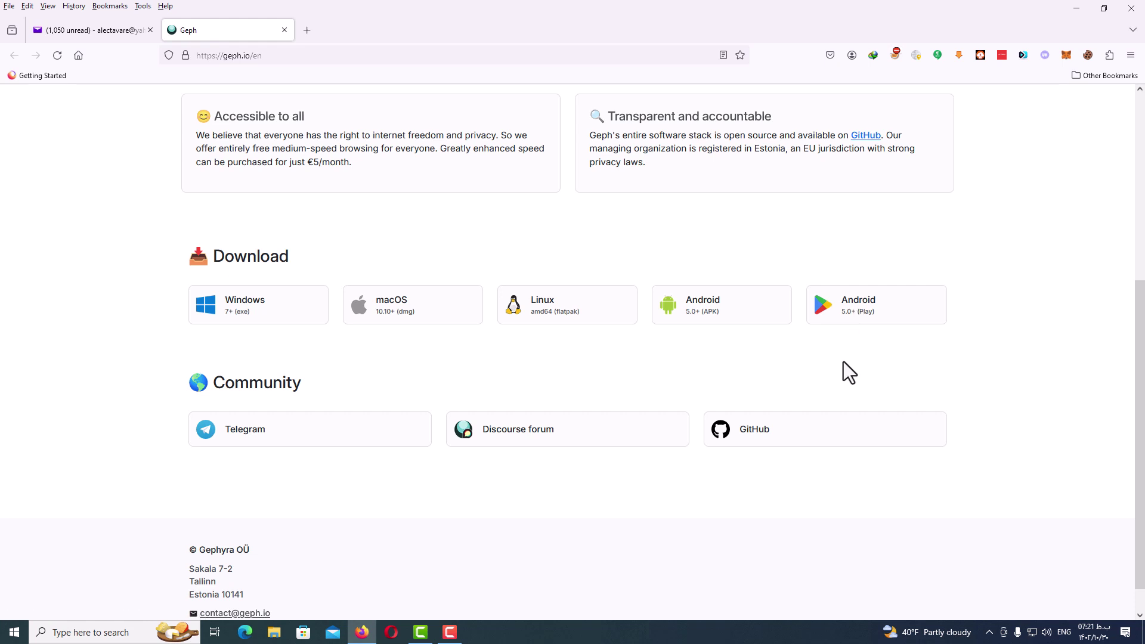
Download geph-windows-setup.exe from the Windows (exe) card through IDM's Start Download
left_click(246, 304)
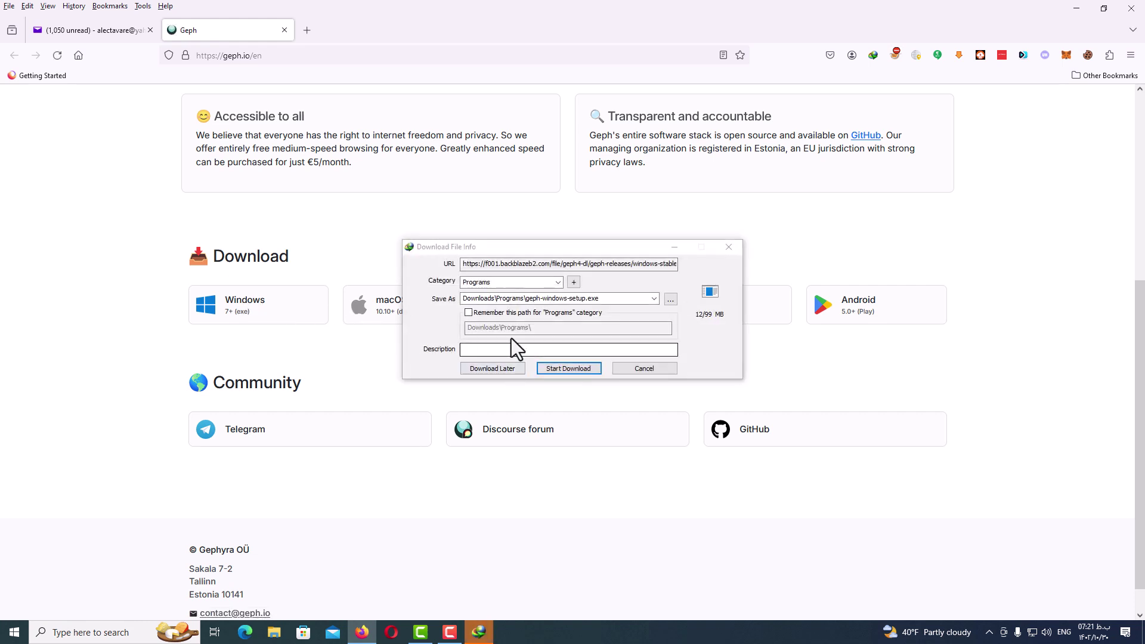
left_click(563, 371)
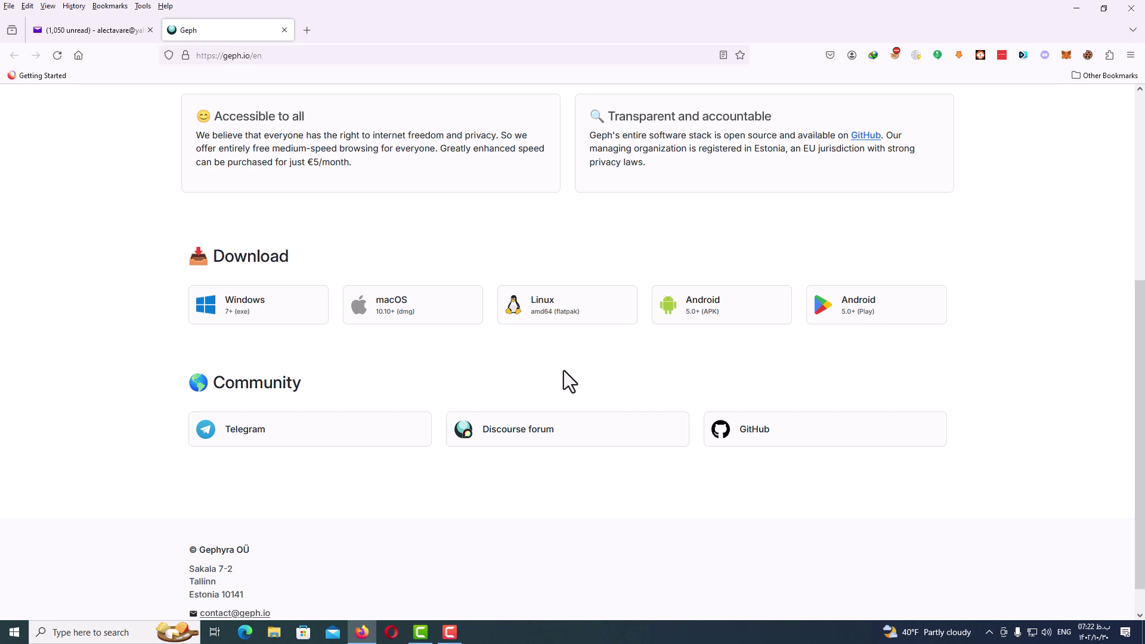
left_click(450, 632)
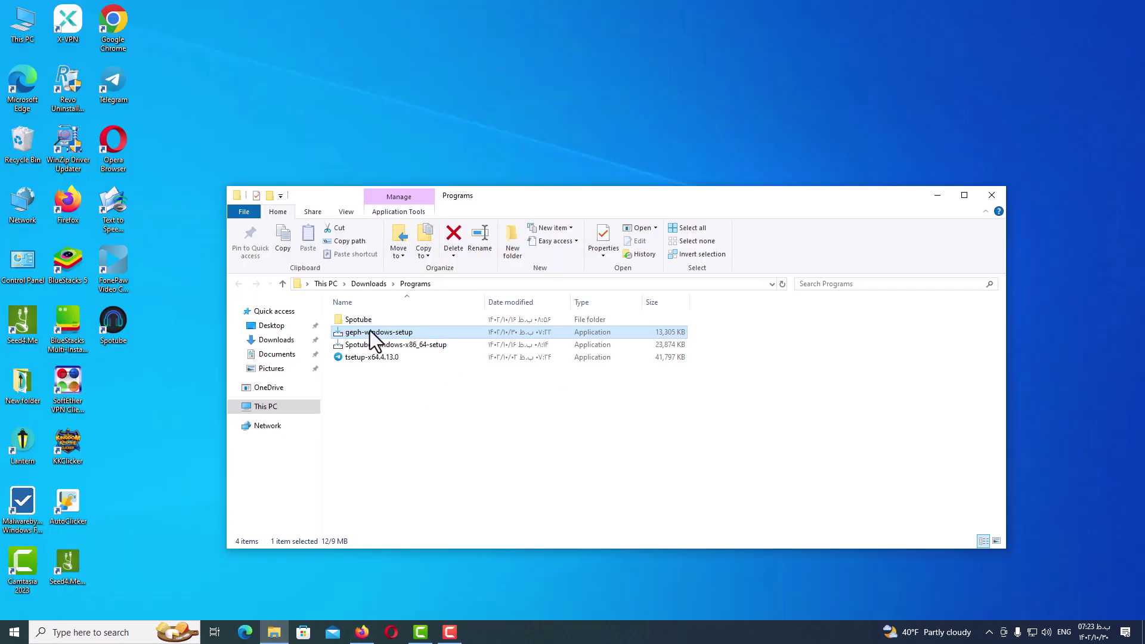
Run geph-windows-setup as administrator and accept every default wizard page to install Geph v4.10.1
right_click(370, 330)
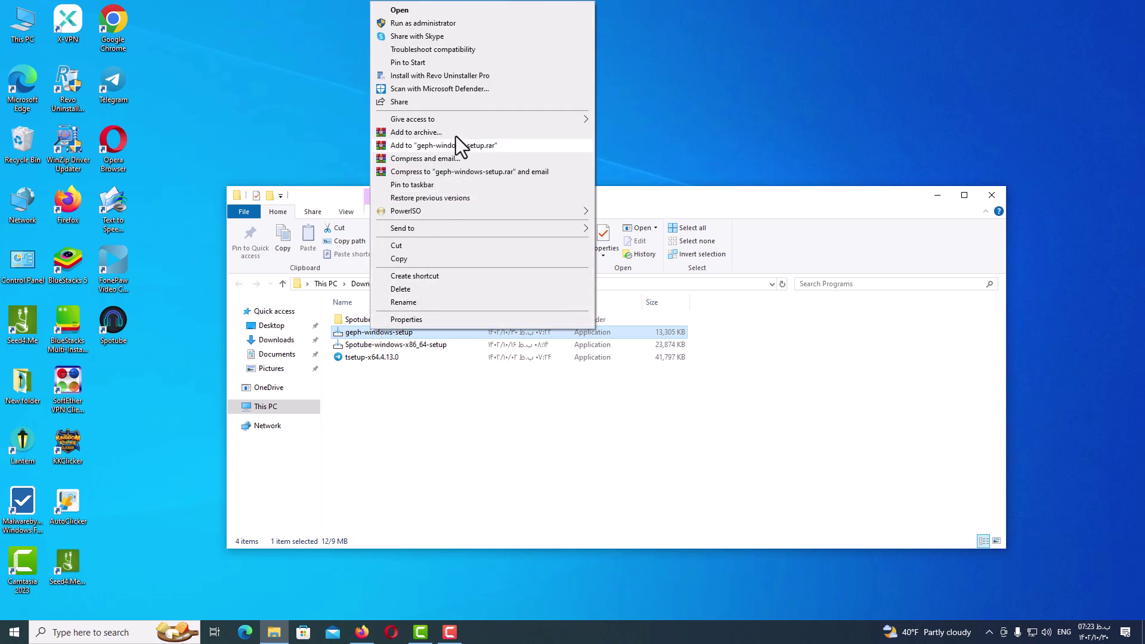
left_click(404, 24)
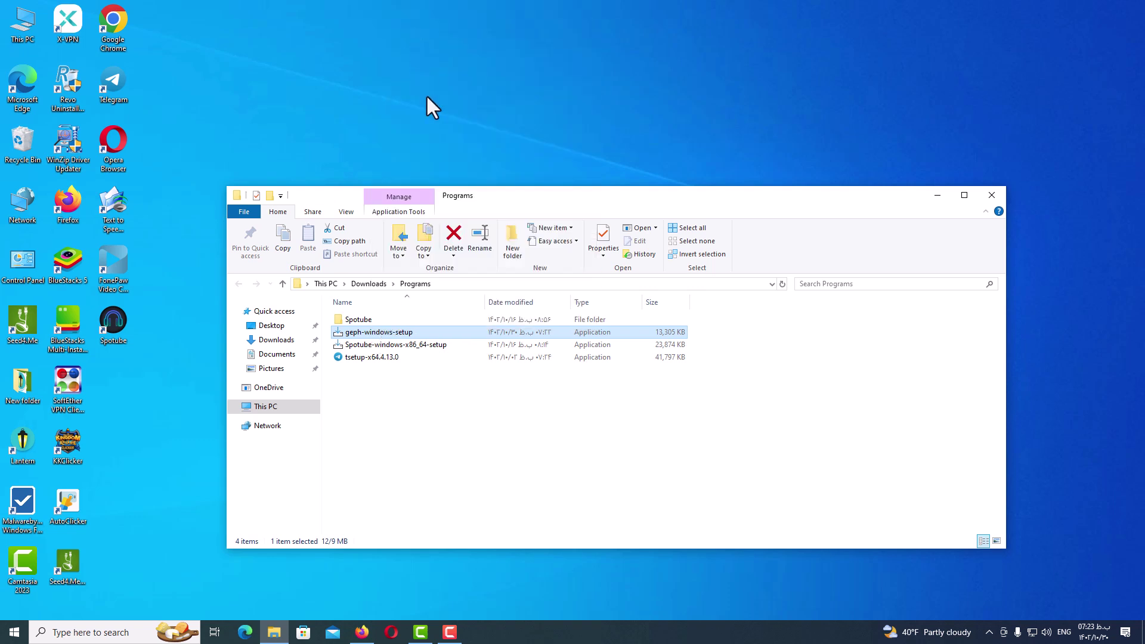
left_click(997, 198)
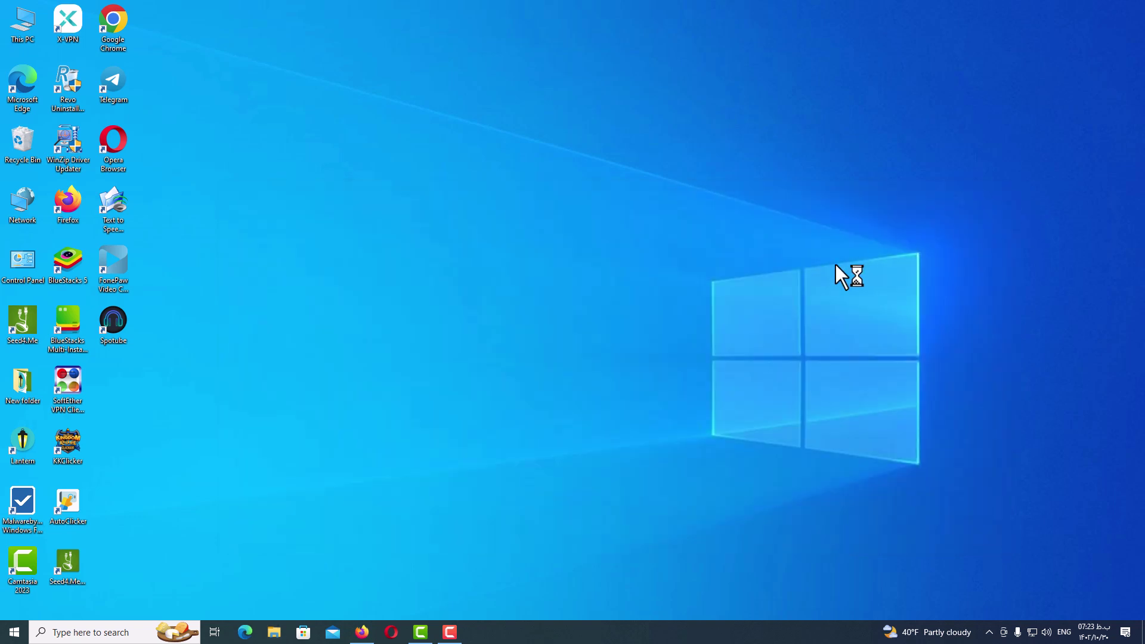
left_click(610, 350)
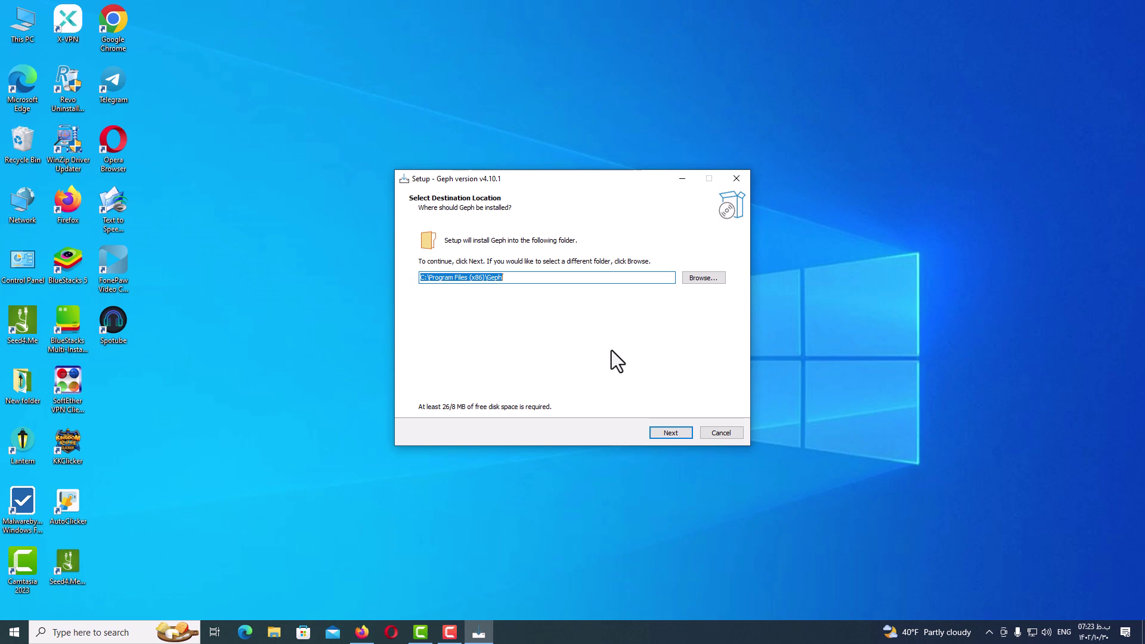
key("Return")
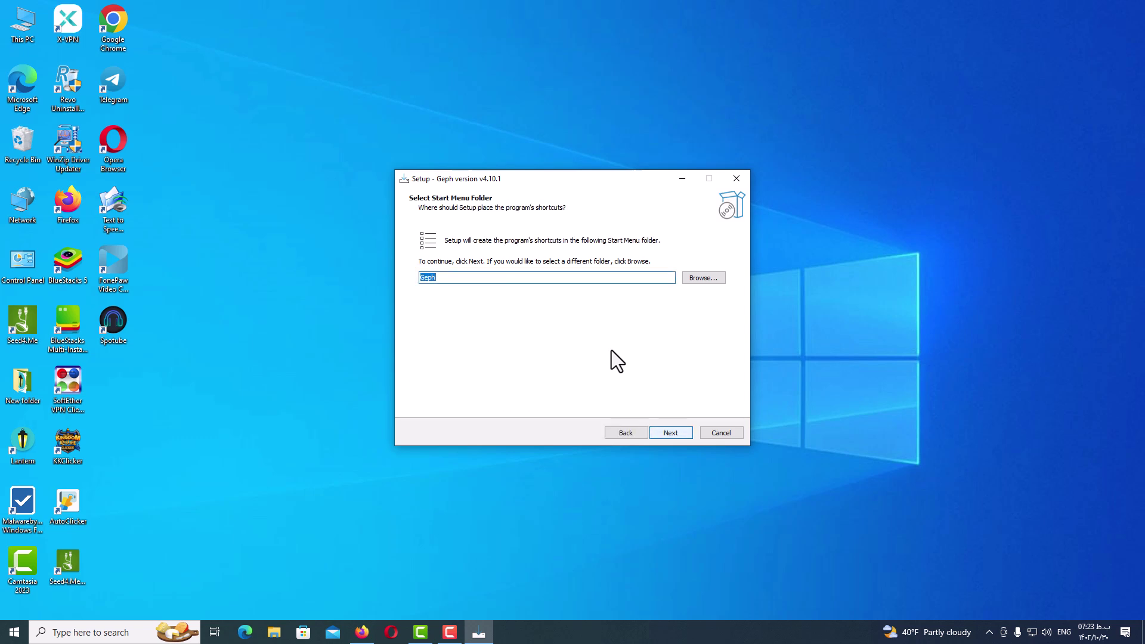
key("Return")
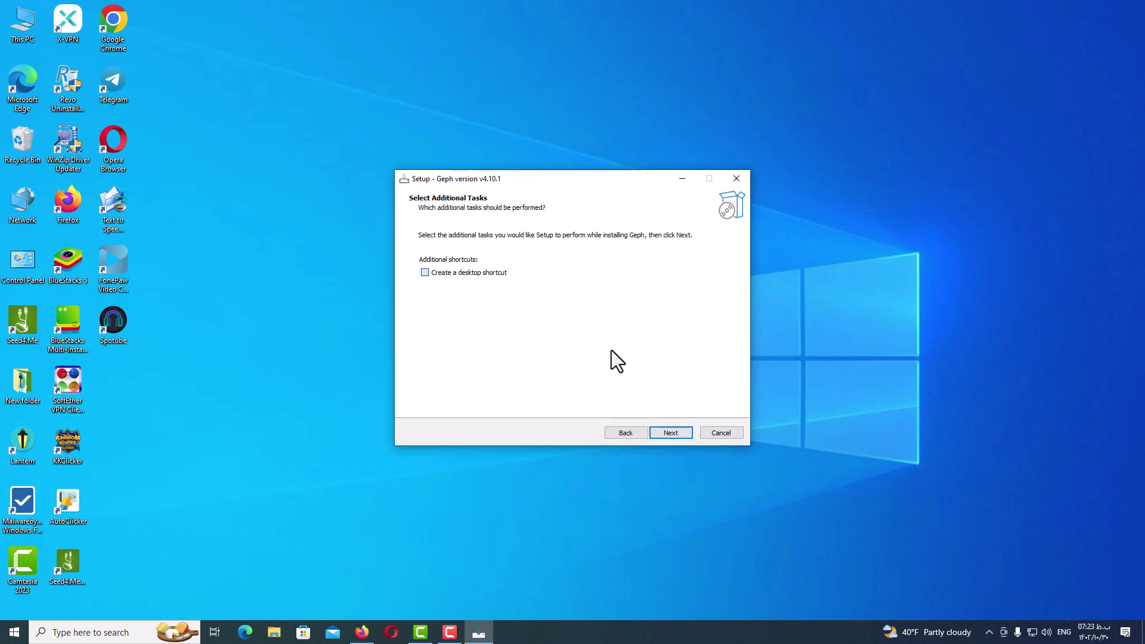
key("Return")
key("Return")
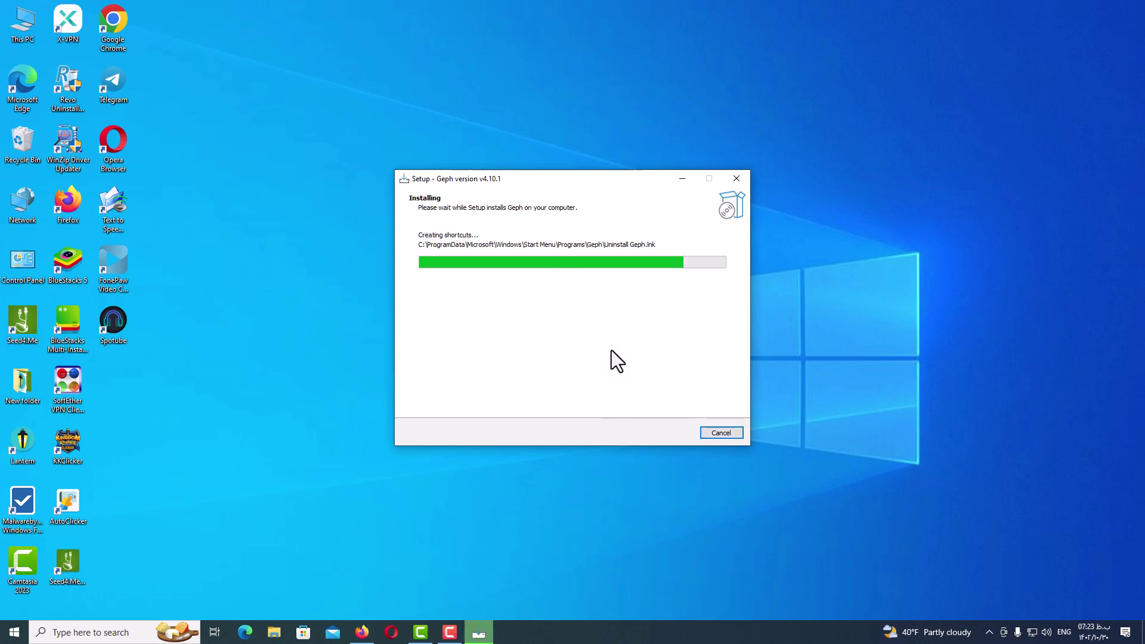
key("Return")
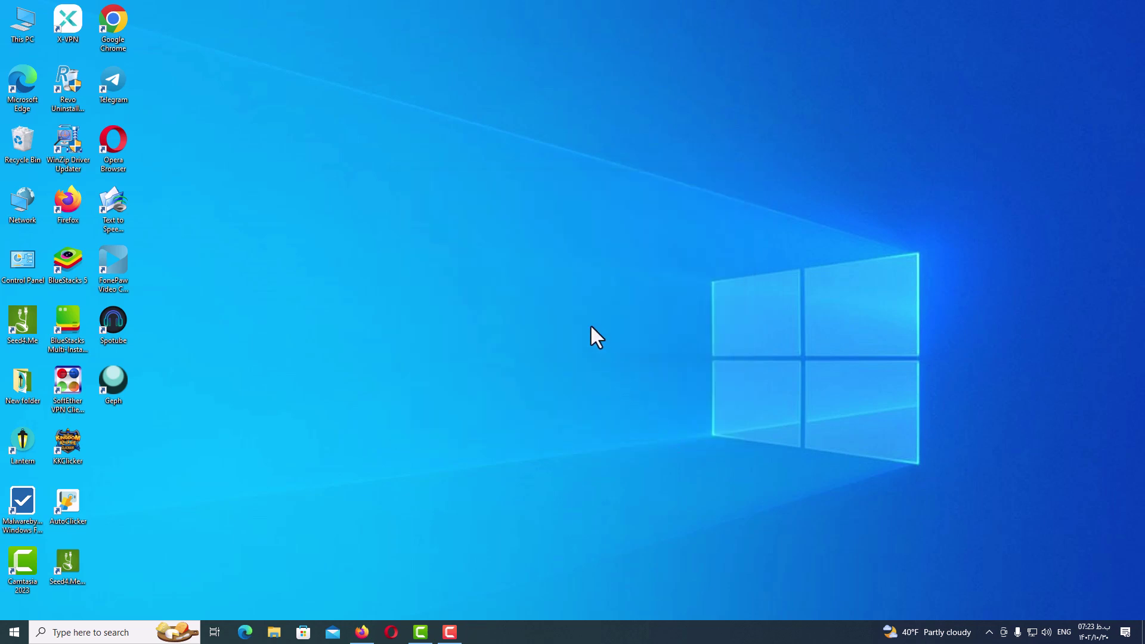
right_click(590, 326)
Refresh the desktop, launch Geph and allow its interface and client through the firewall
left_click(618, 360)
double_click(118, 391)
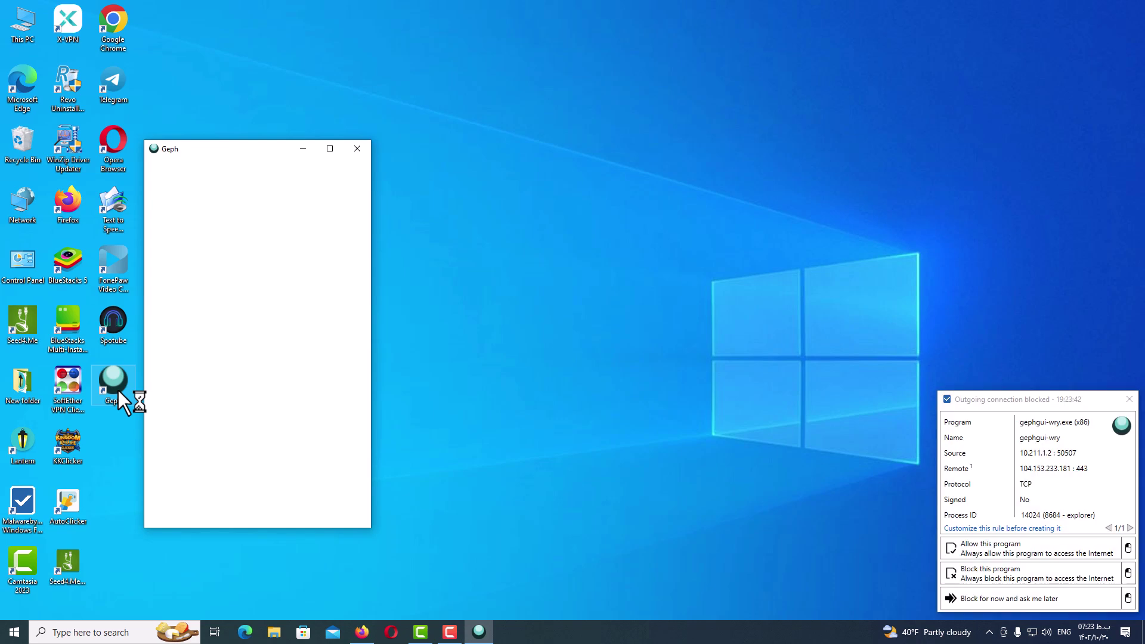
left_click(1029, 549)
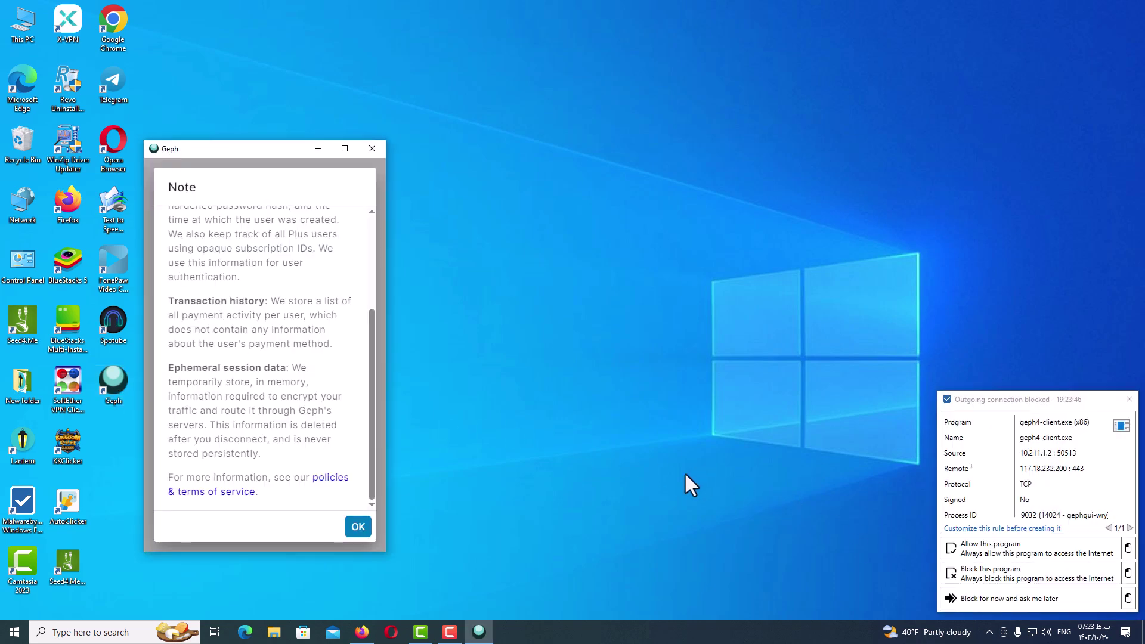
left_click(983, 548)
Dismiss the privacy note, centre the Geph window and choose Create a new account
left_click(358, 528)
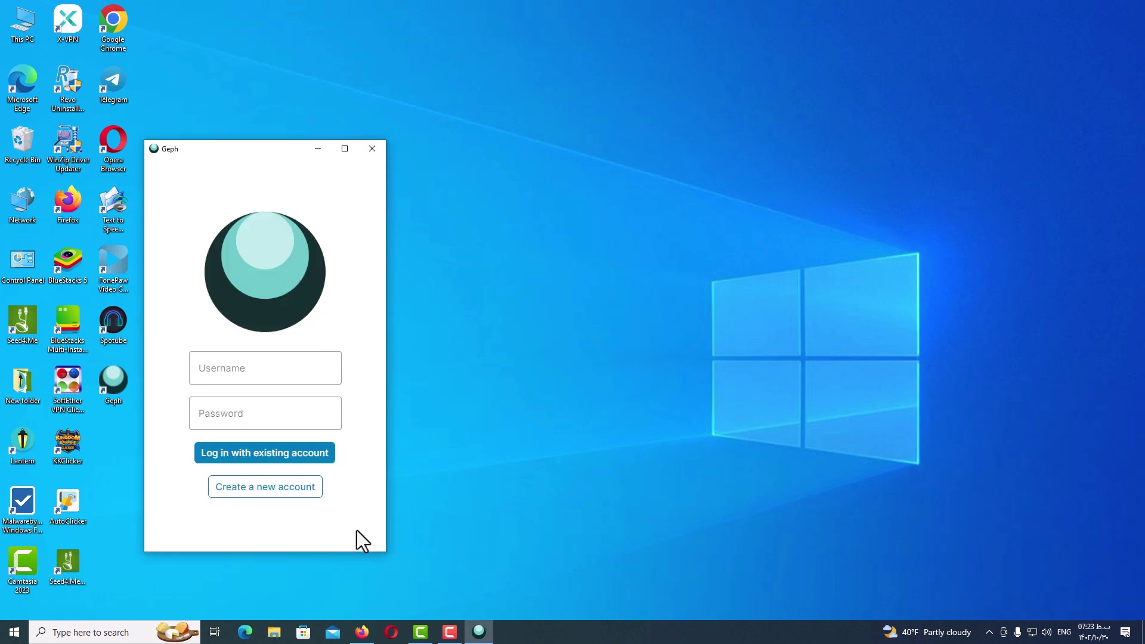
left_click_drag(233, 151, 523, 69)
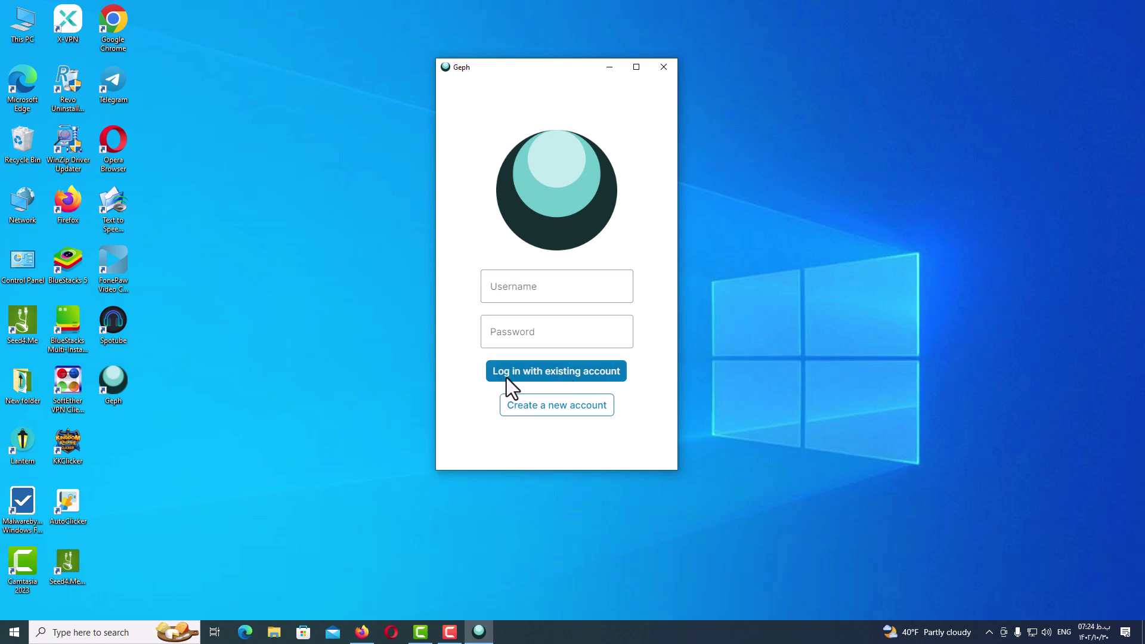
left_click(564, 416)
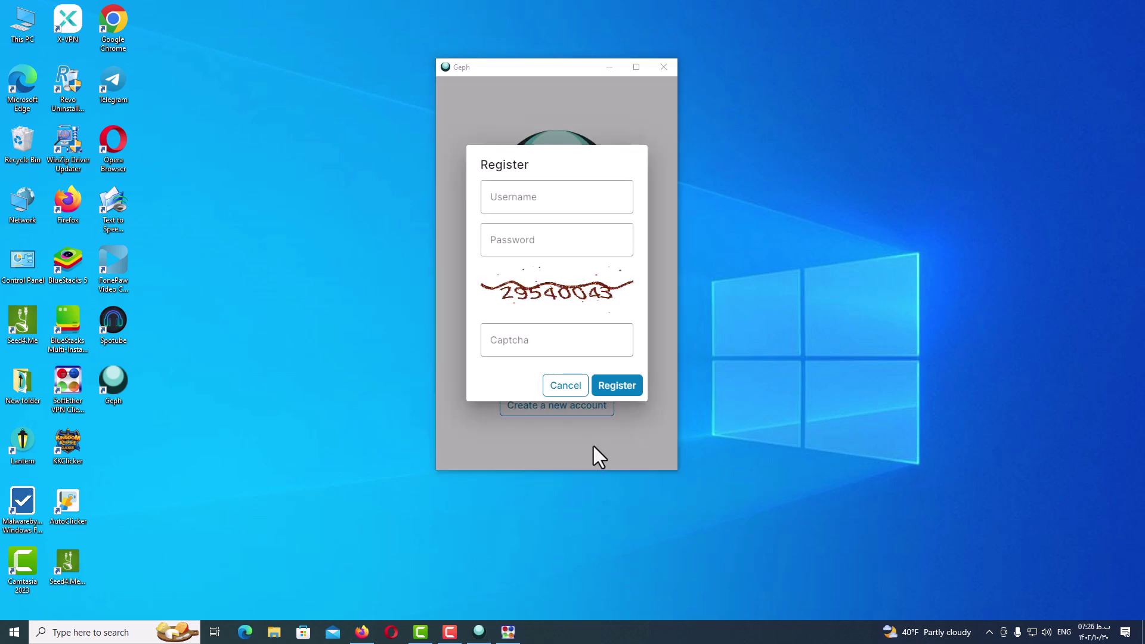
Enter the new username in the Register form, correcting its capitalisation
left_click(522, 202)
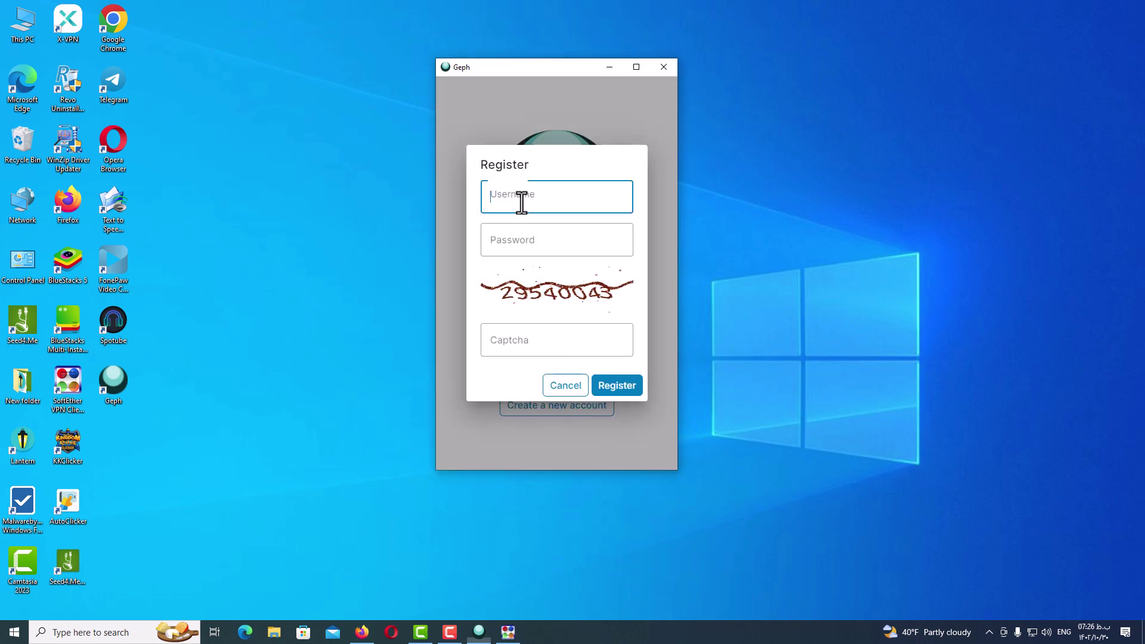
left_click(532, 241)
left_click(536, 348)
left_click(524, 198)
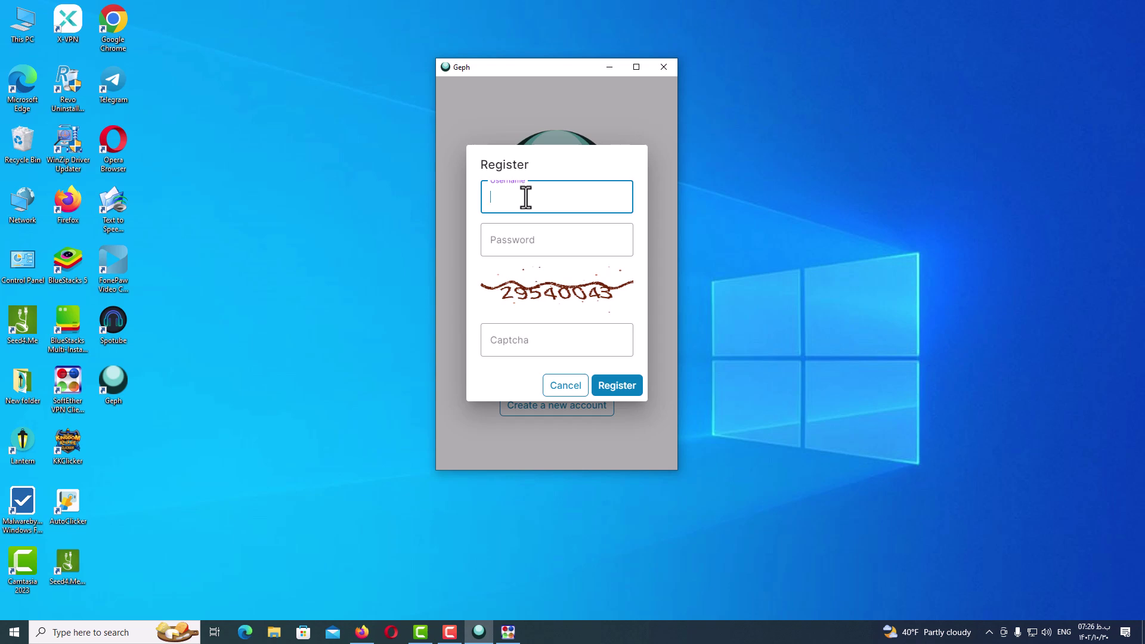
type("myide")
type("e")
left_click(544, 249)
left_click(506, 196)
mouse_move(531, 203)
left_mouse_down()
mouse_move(569, 203)
mouse_move(491, 197)
mouse_move(544, 202)
left_mouse_up()
type("M")
left_click(494, 201)
type("m")
Enter the password and captcha 29540043, submit, then append 20 to the taken username
left_click(528, 240)
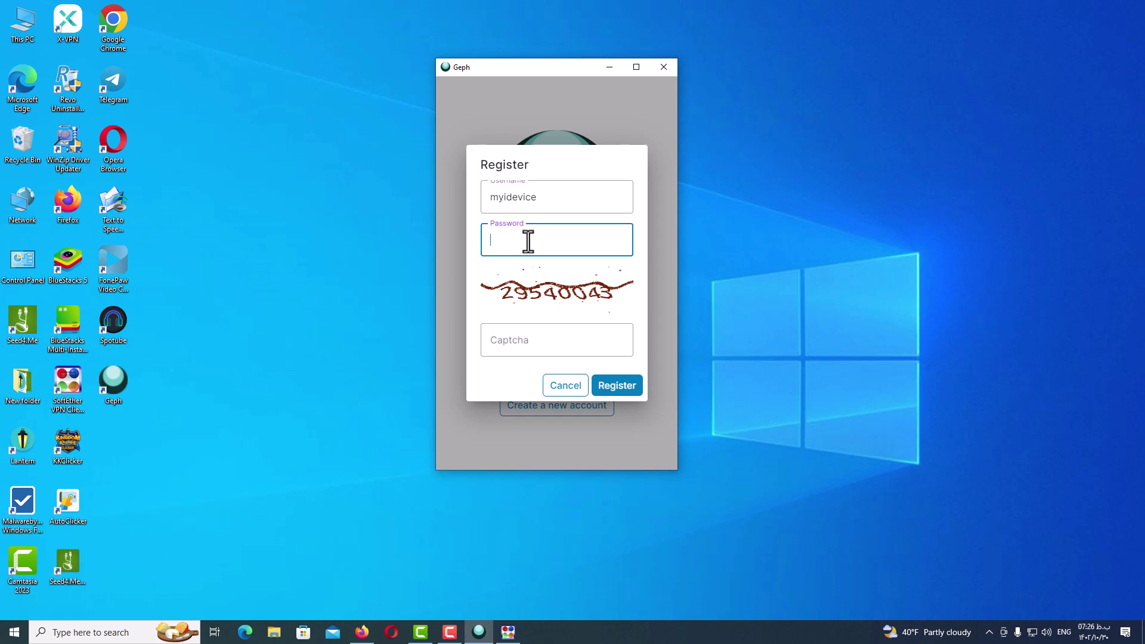
type("**********")
left_click(548, 339)
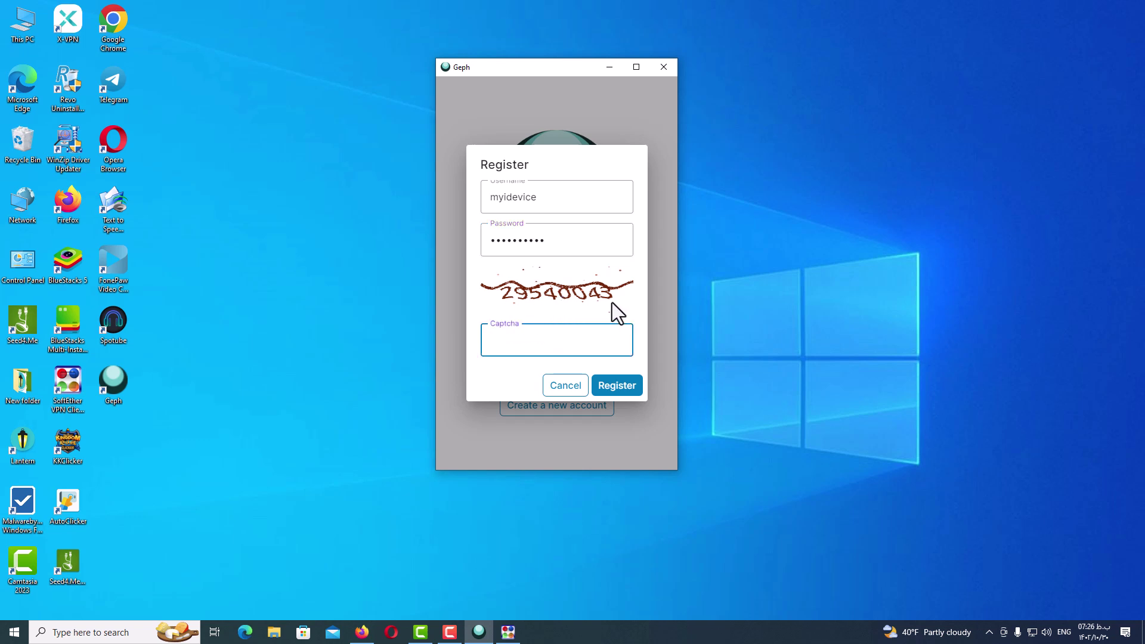
type("29540043")
left_click(615, 388)
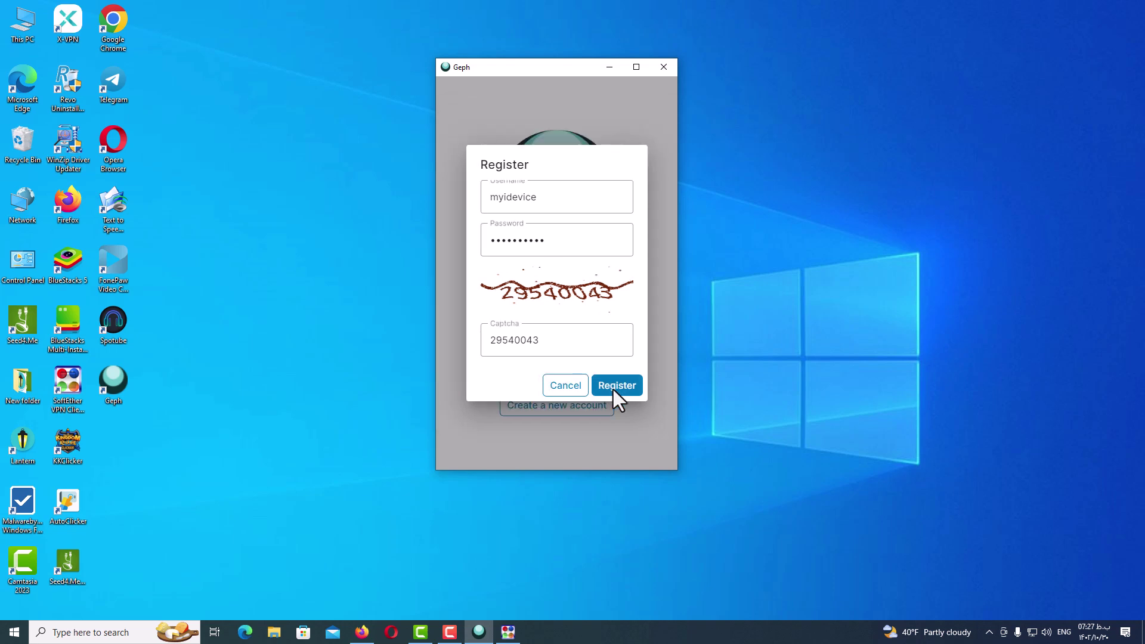
left_click(555, 197)
type("20")
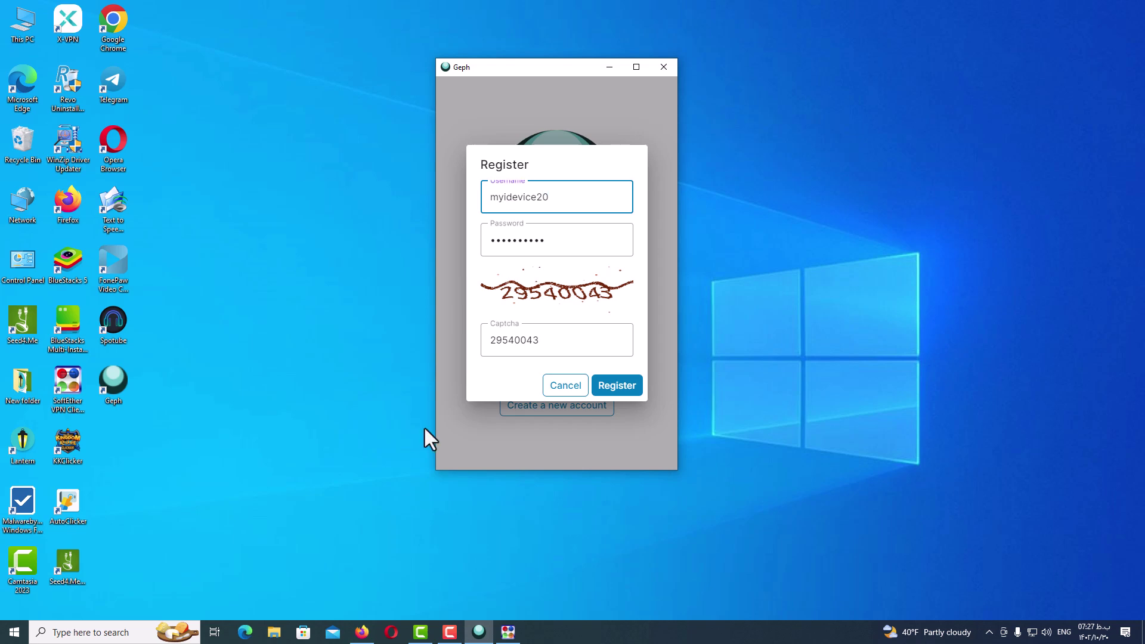
Submit the registration with the amended username and log in with the new account
left_click(612, 392)
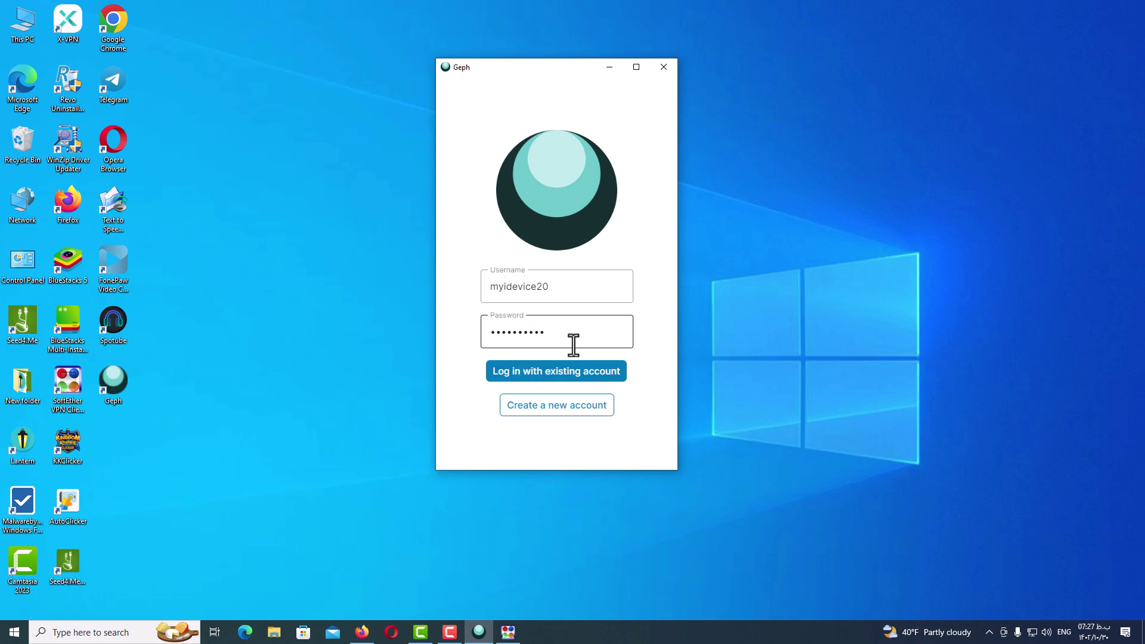
left_click(560, 374)
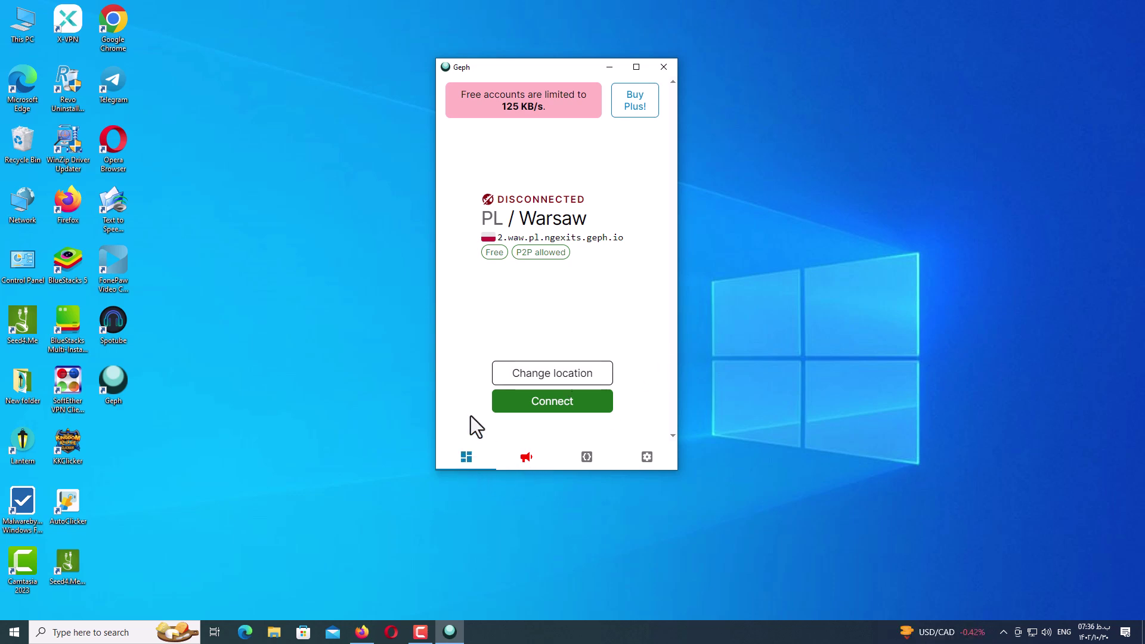
Review the announcements feed and connection stats, then open Settings and its language list
left_click(516, 457)
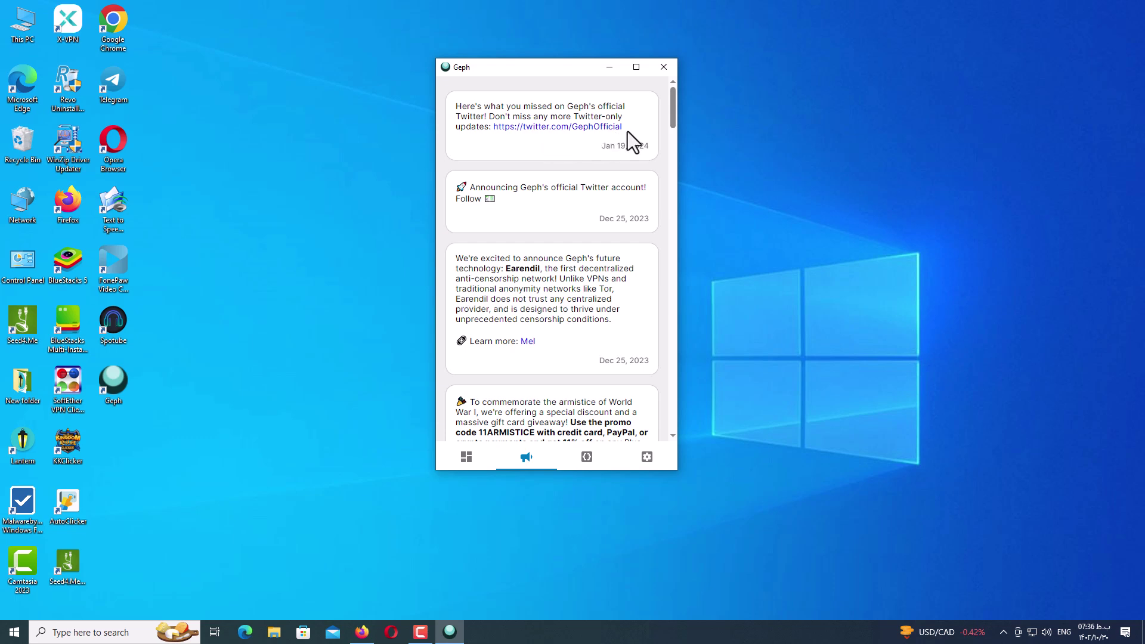
mouse_move(674, 120)
left_mouse_down()
mouse_move(670, 242)
mouse_move(670, 118)
left_mouse_up()
left_click(589, 460)
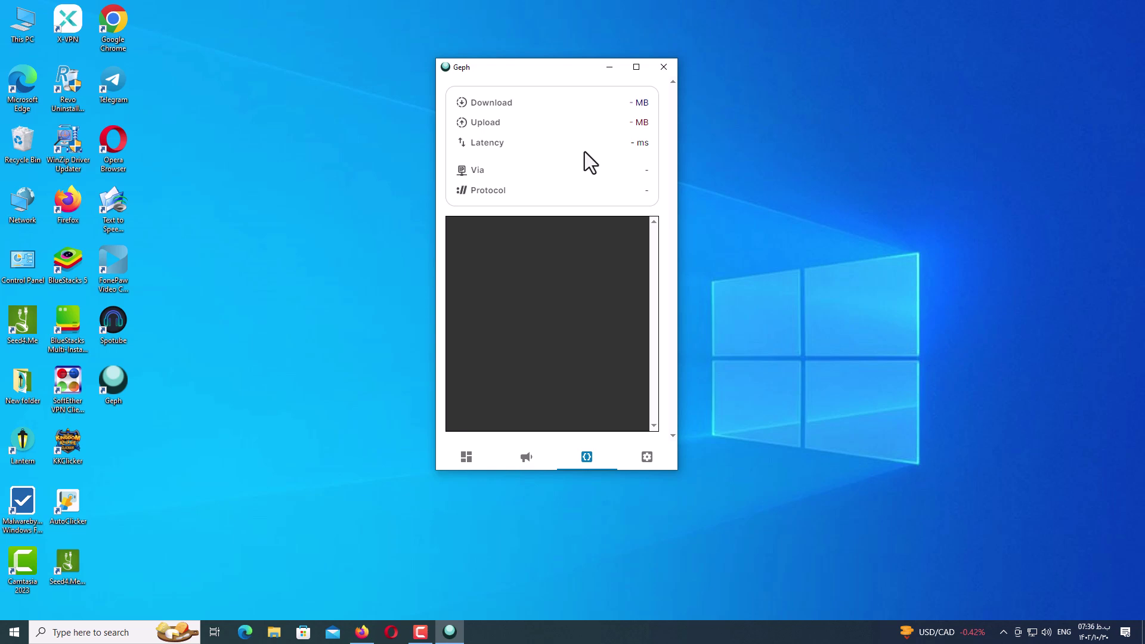
left_click(648, 458)
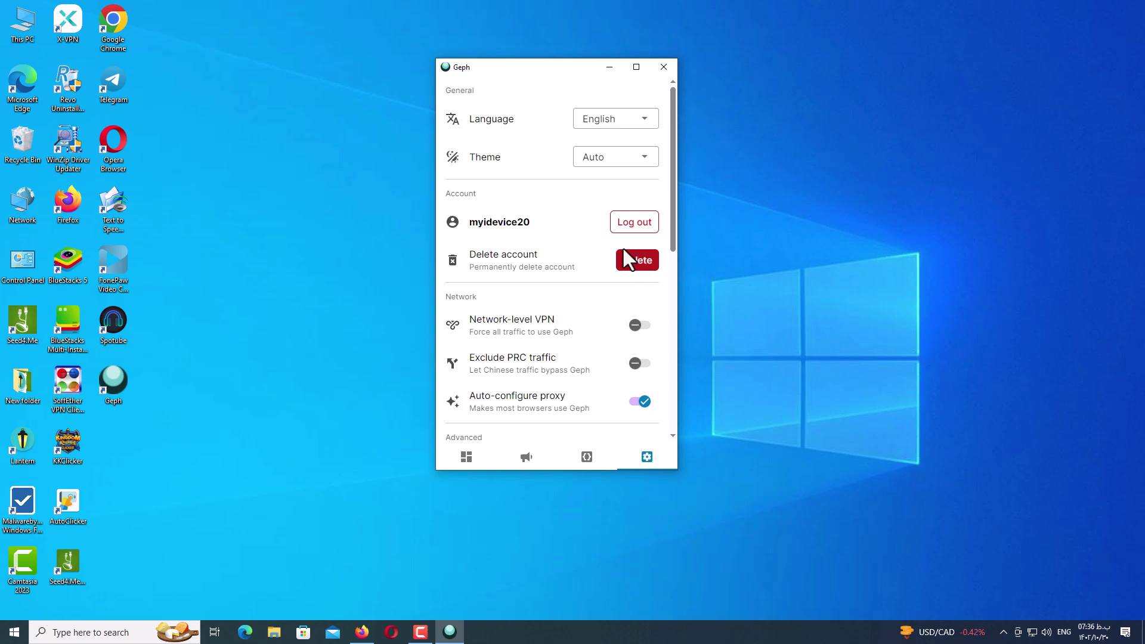
left_click(652, 120)
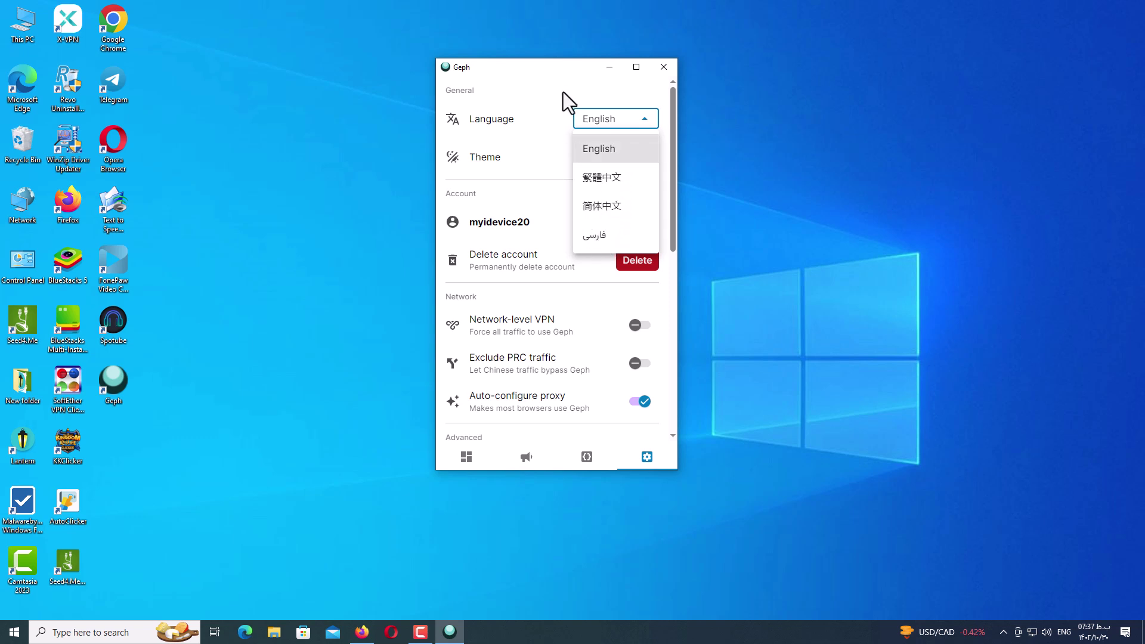
left_click(610, 144)
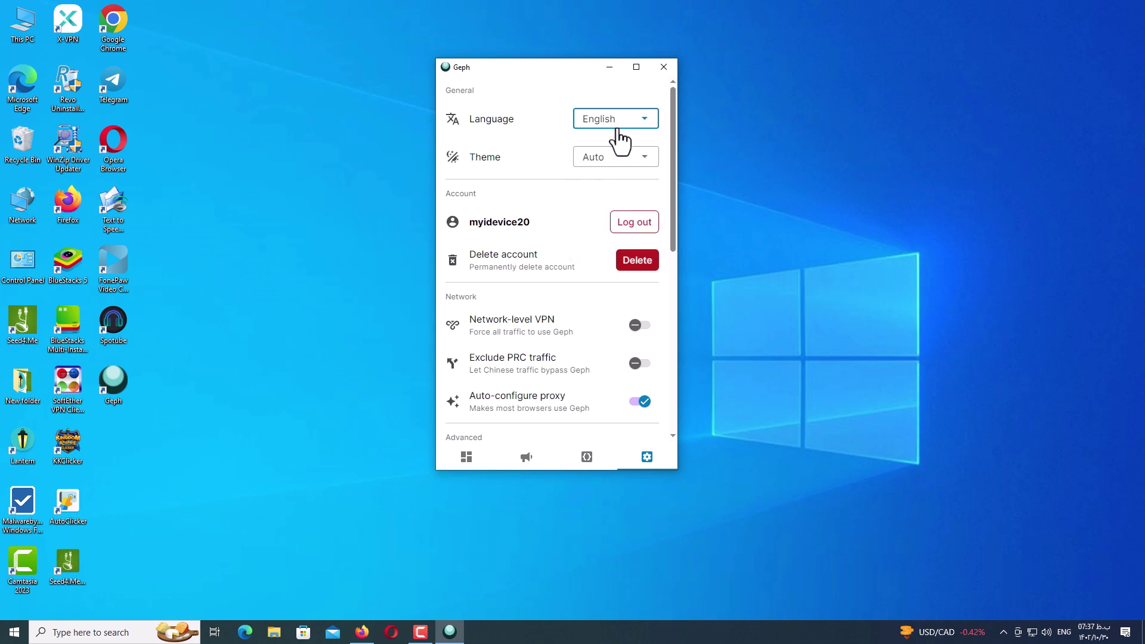
left_click(645, 157)
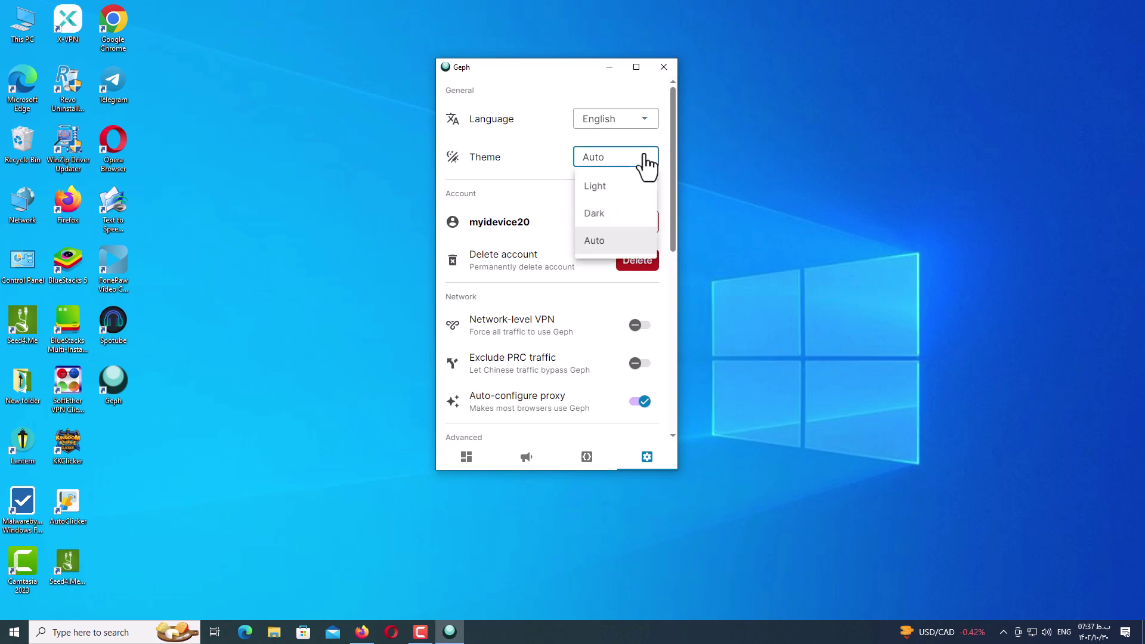
left_click(605, 216)
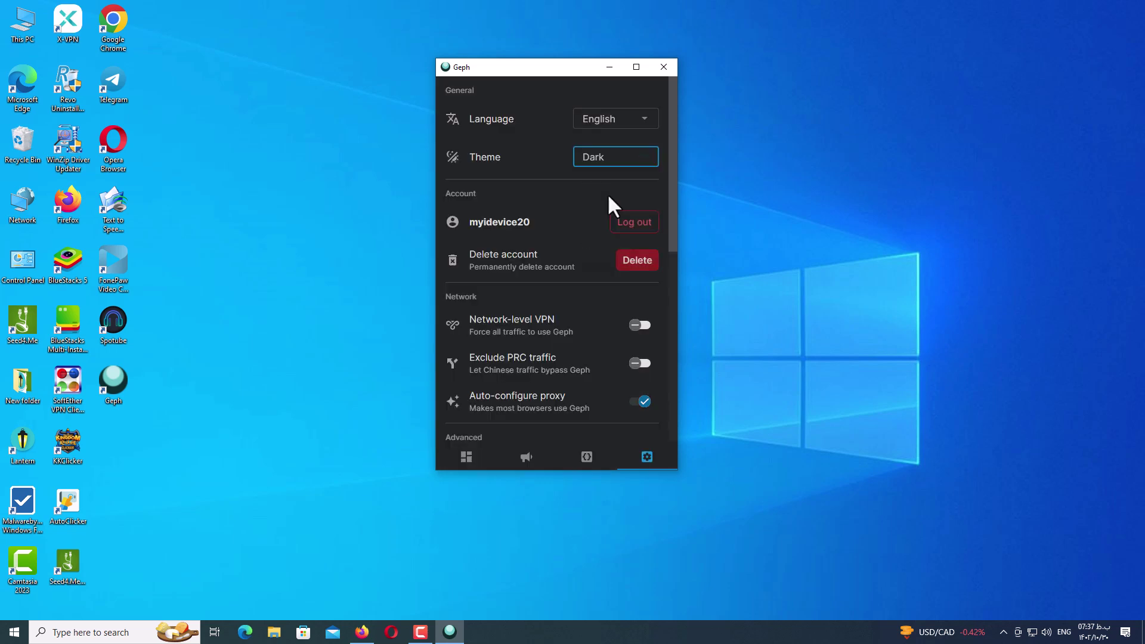
scroll(671, 226, "down", 2)
scroll(671, 228, "down", 1)
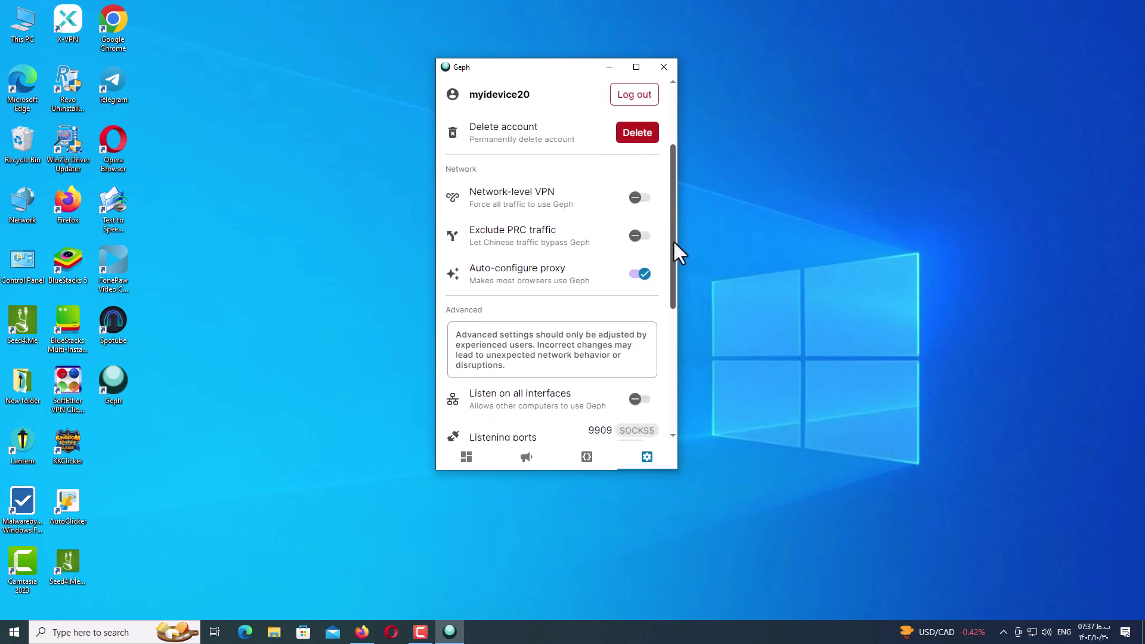
left_click(645, 206)
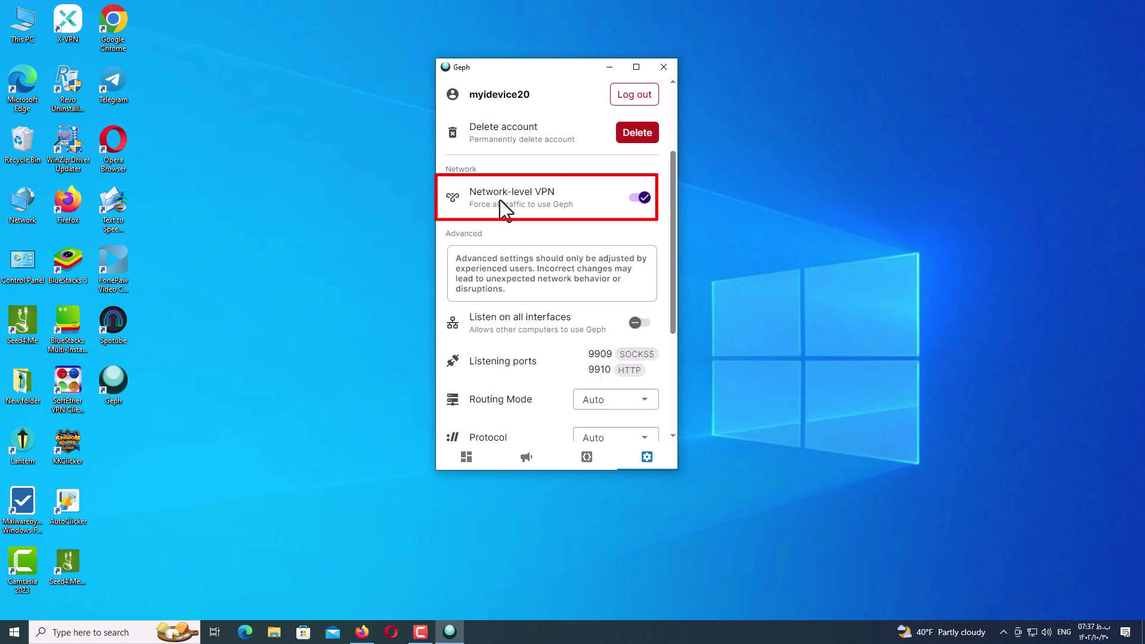
left_click(640, 198)
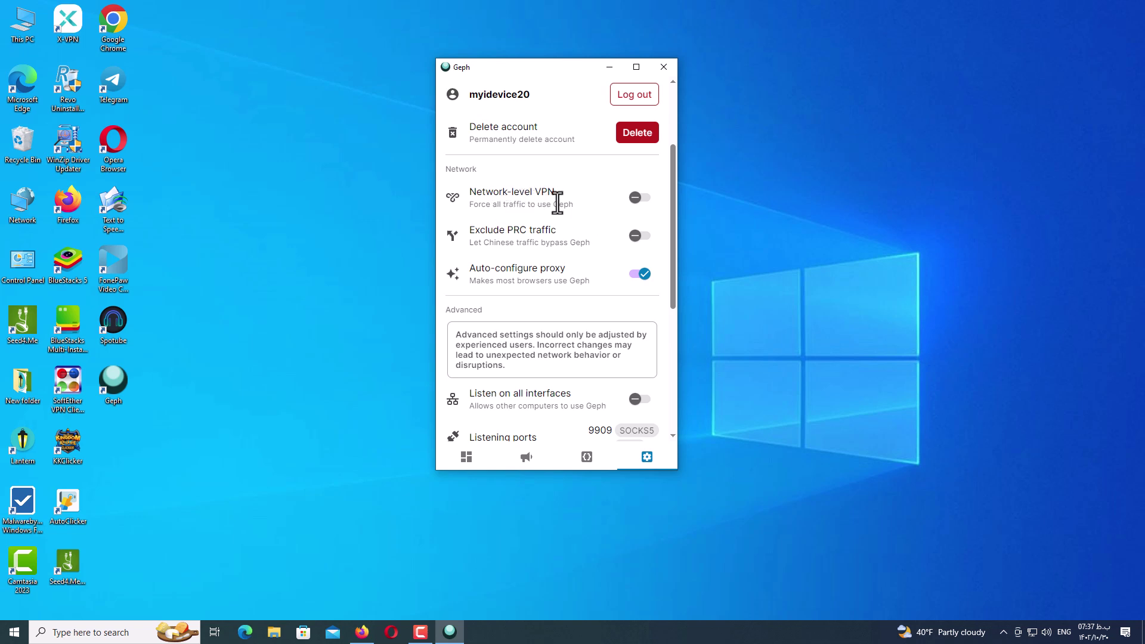
left_click_drag(468, 191, 675, 339)
left_click(620, 216)
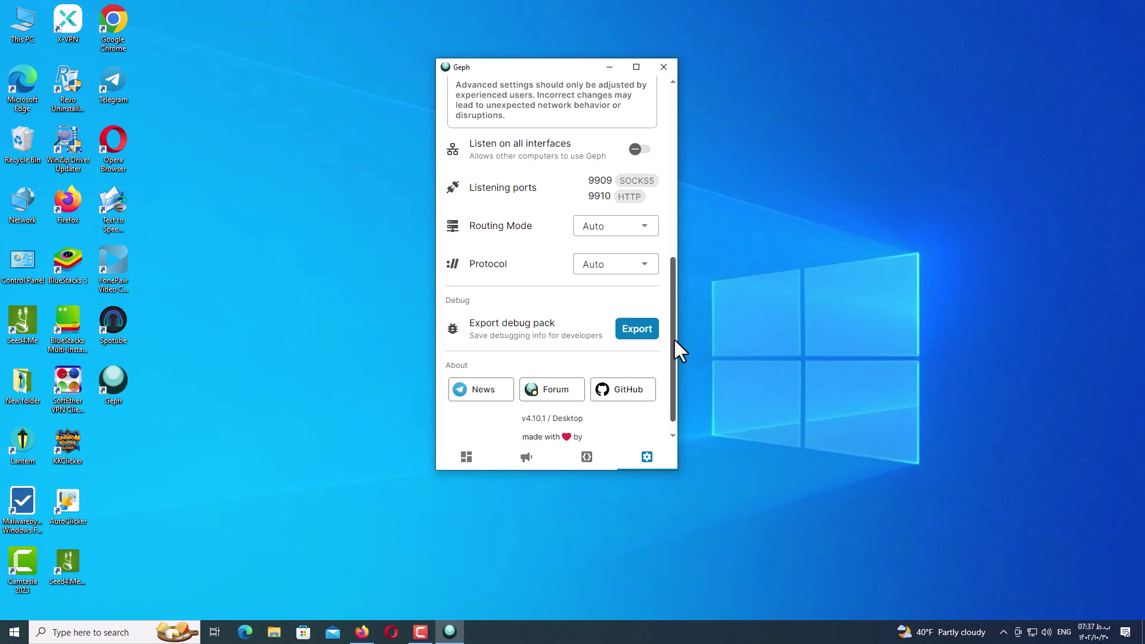
Try Routing Mode Bridges and the UDP and TLS protocols
scroll(674, 338, "down", 1)
left_click(635, 220)
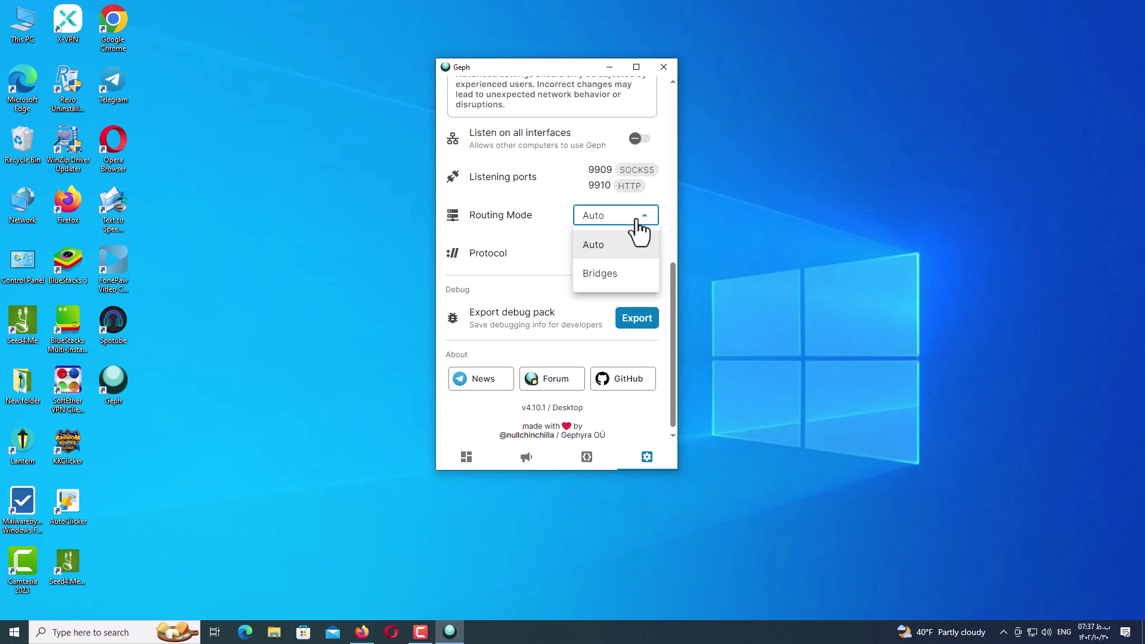
left_click_drag(501, 217, 473, 221)
left_click(484, 218)
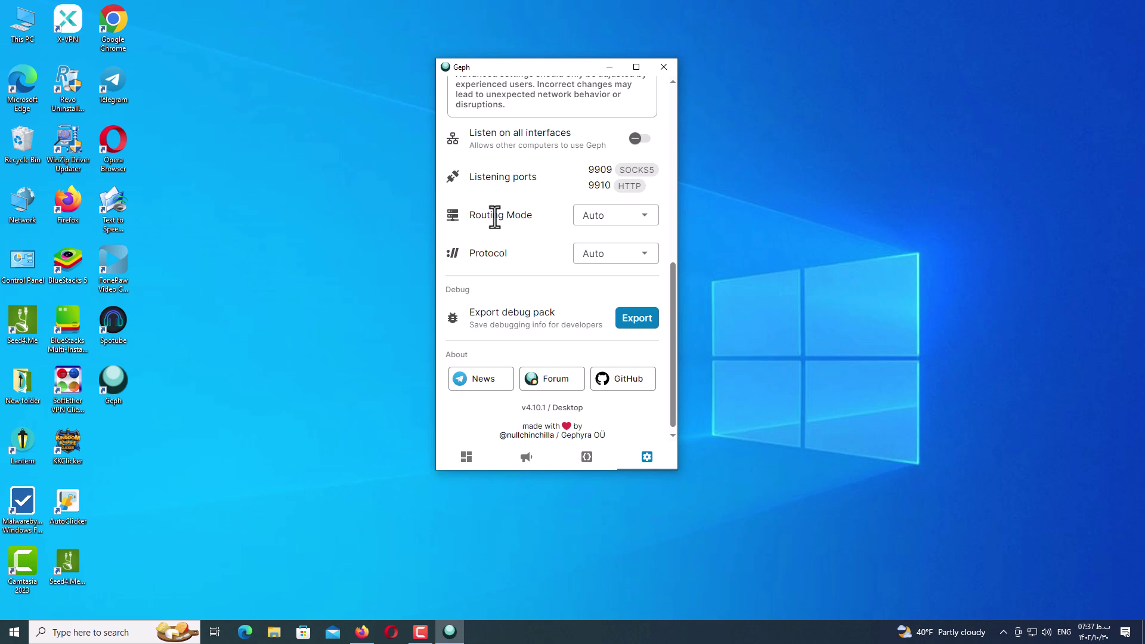
left_click(633, 221)
left_click(614, 276)
left_click(624, 260)
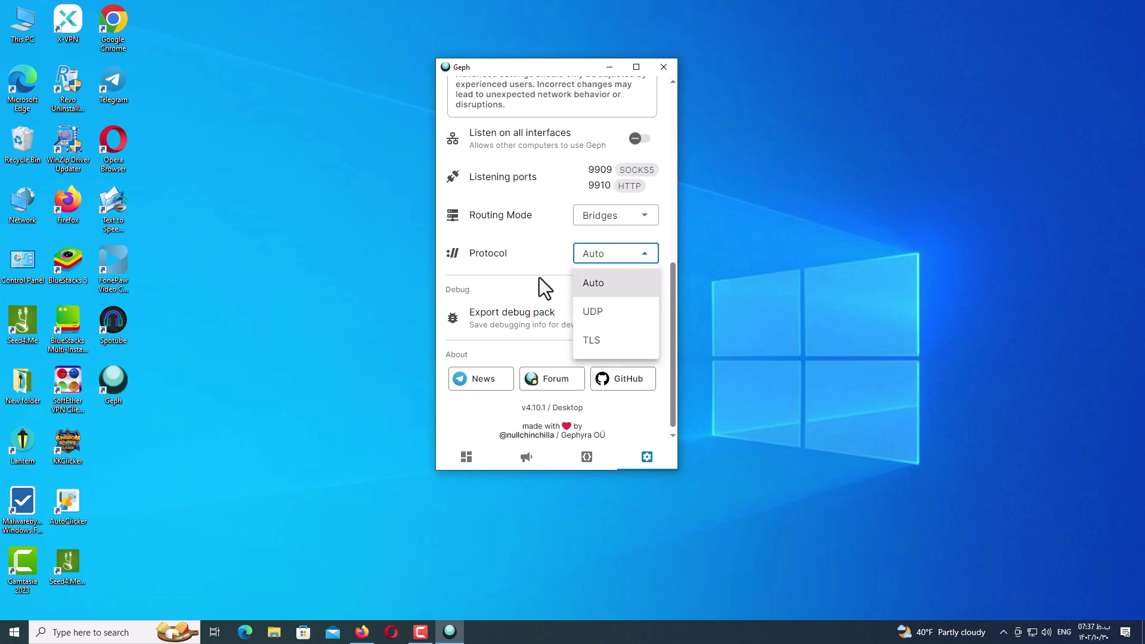
left_click(600, 315)
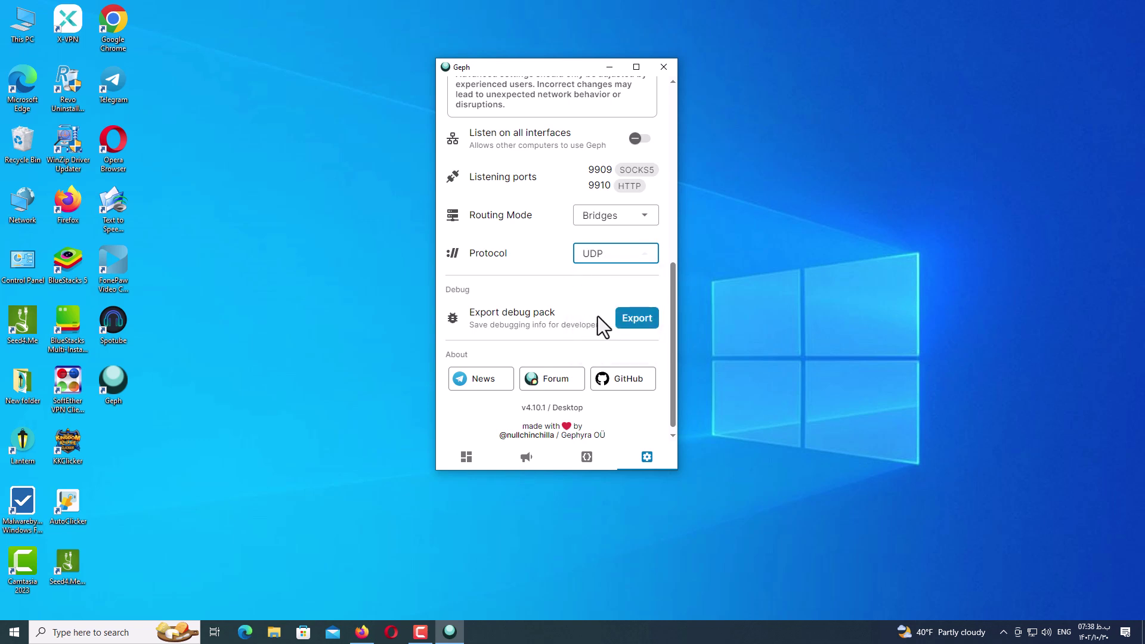
left_click(630, 257)
left_click(598, 339)
Reset Routing Mode and Protocol to Auto and return to the dashboard
left_click(637, 218)
left_click(622, 247)
left_click(594, 253)
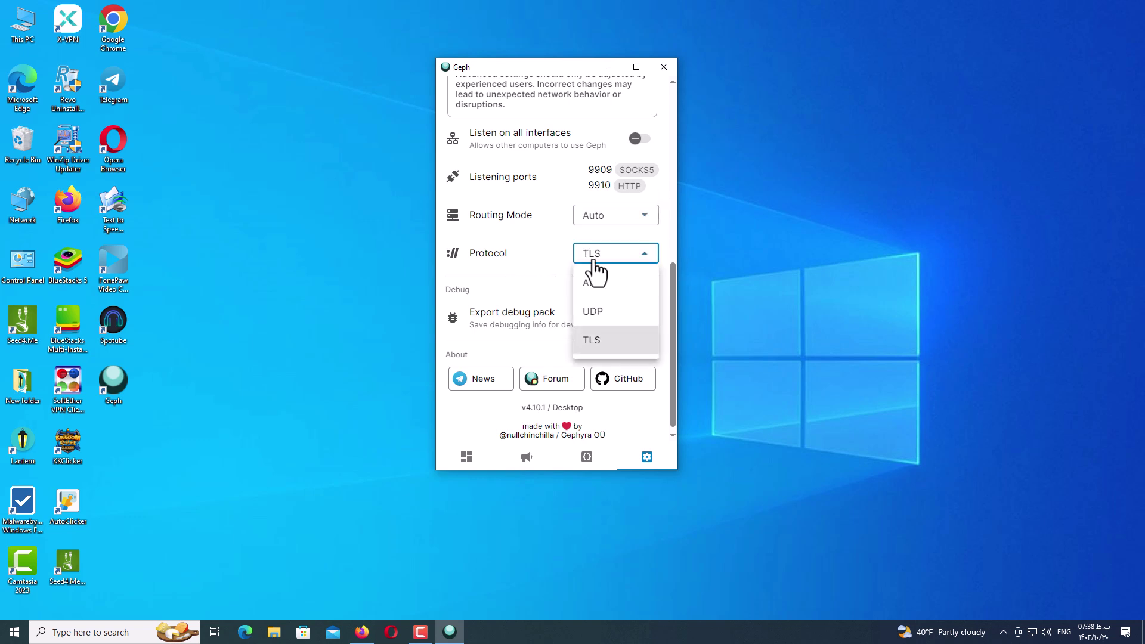
left_click(604, 284)
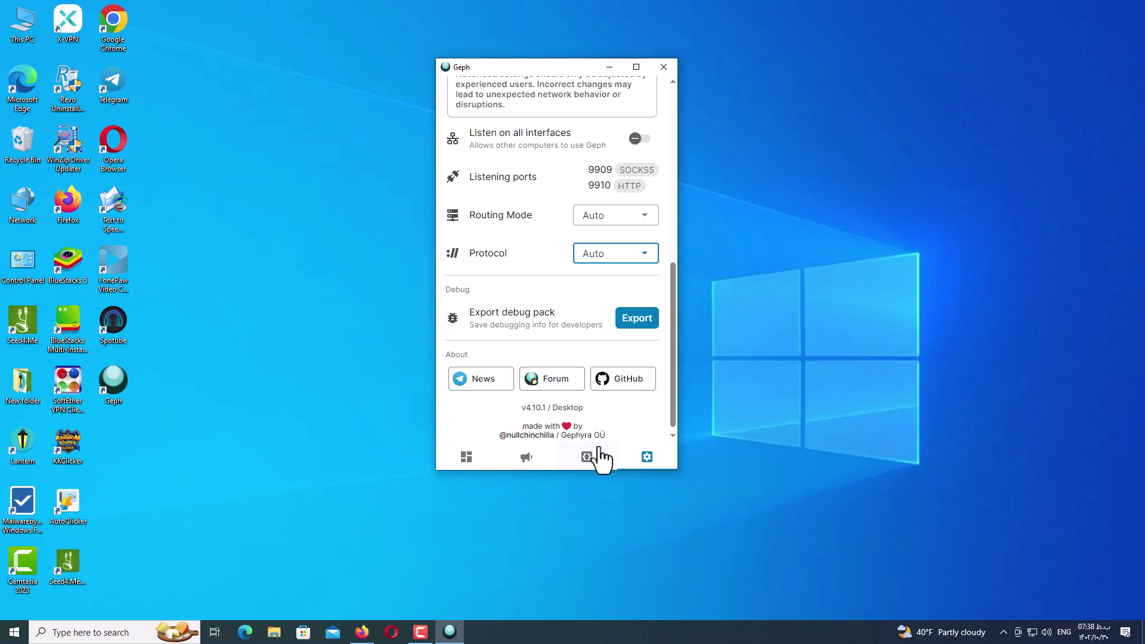
left_click(474, 464)
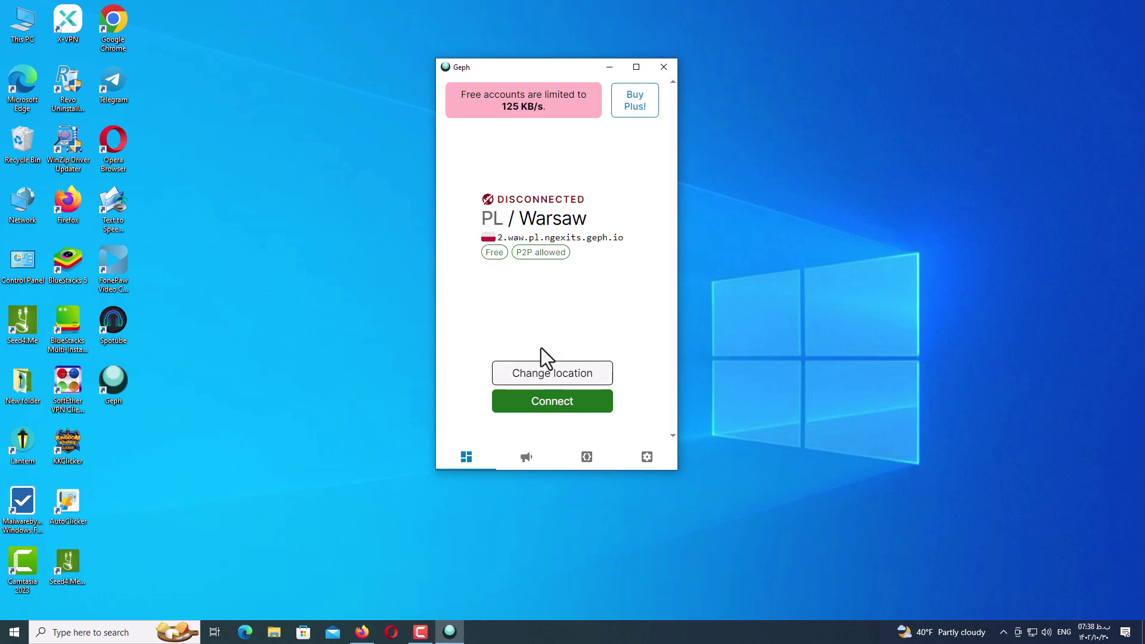
Browse the full exit server list, then select CA / Montreal and connect
left_click(549, 377)
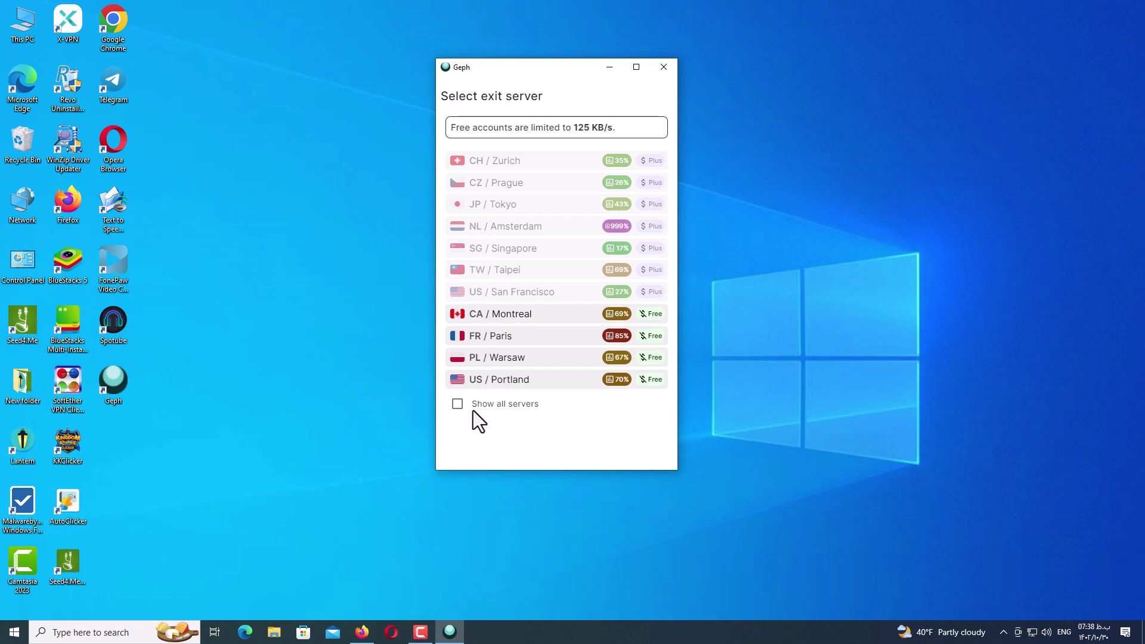
left_click(457, 404)
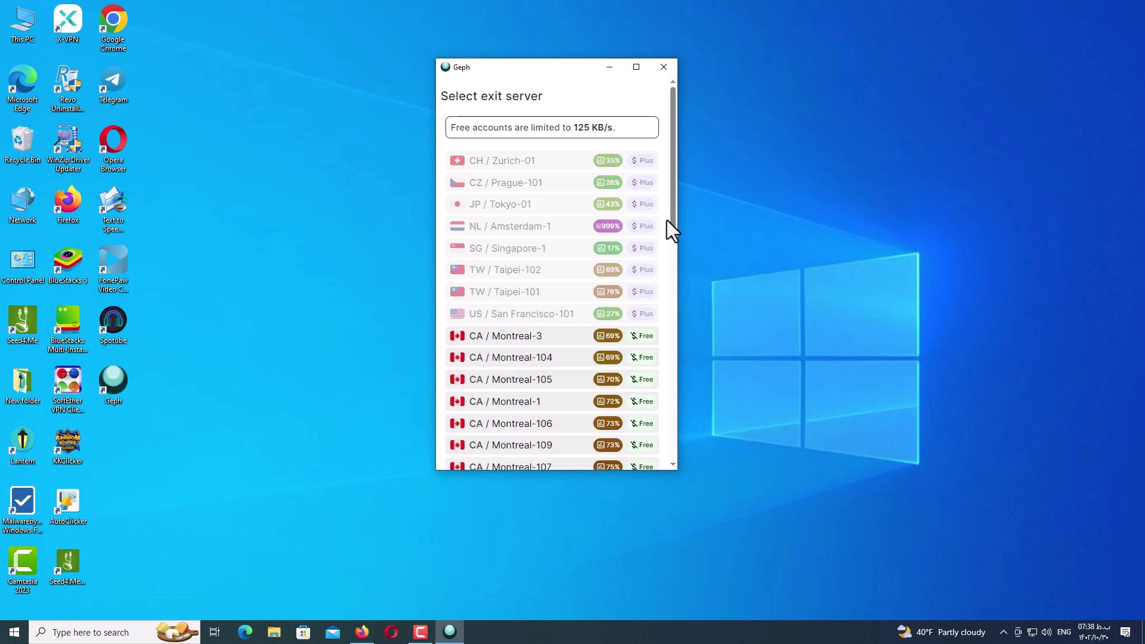
left_click_drag(671, 215, 674, 179)
left_click_drag(675, 222, 676, 452)
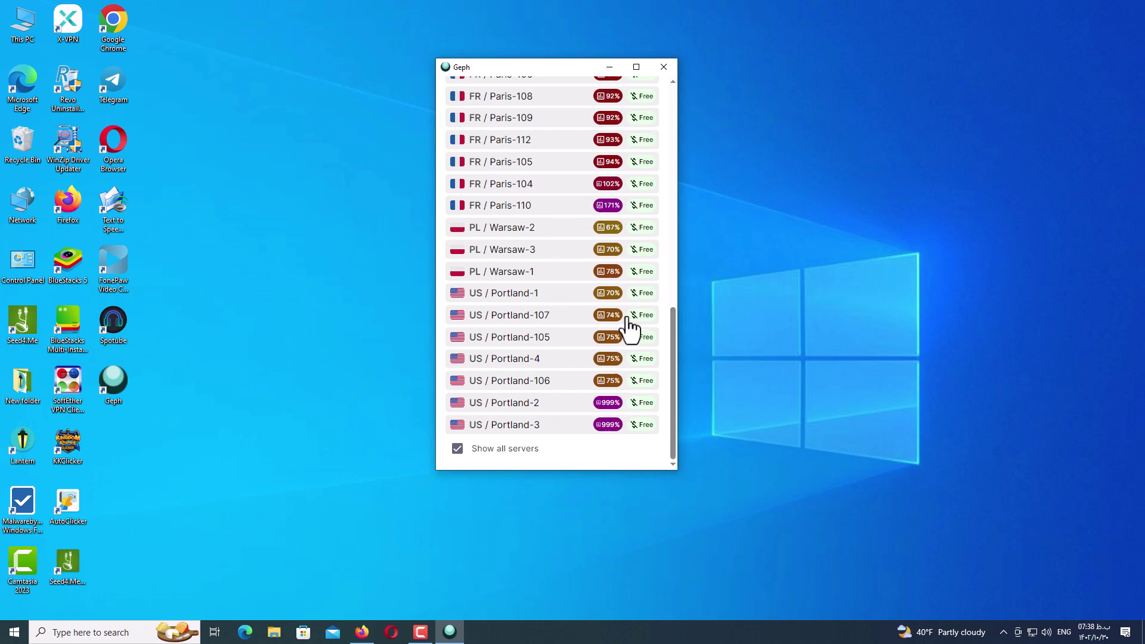
left_click(471, 451)
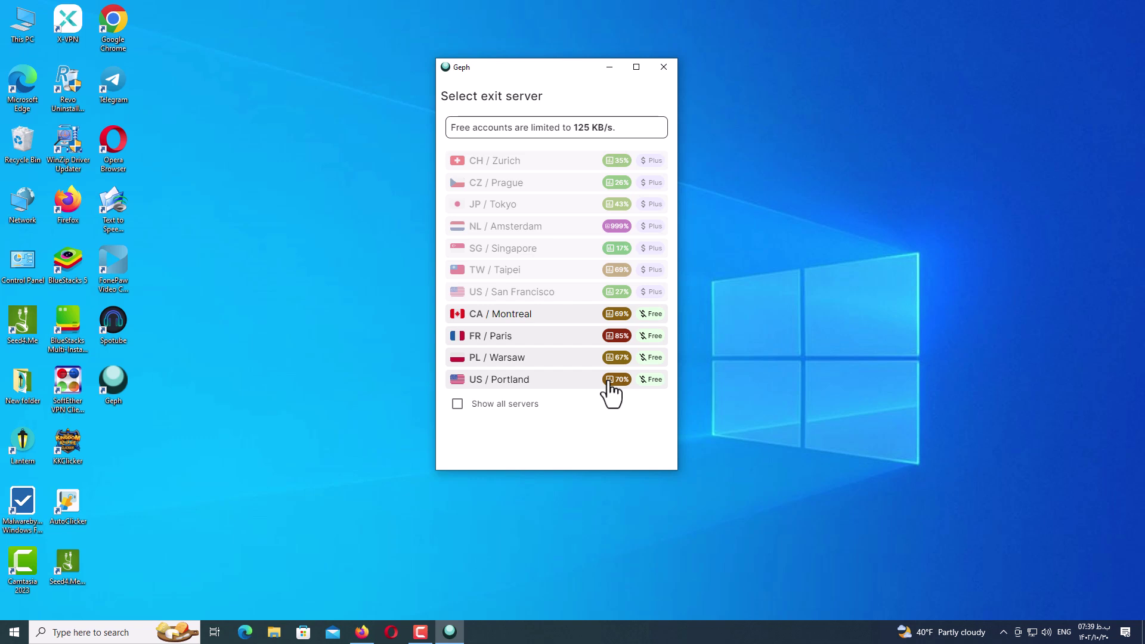
left_click(528, 322)
left_click(561, 412)
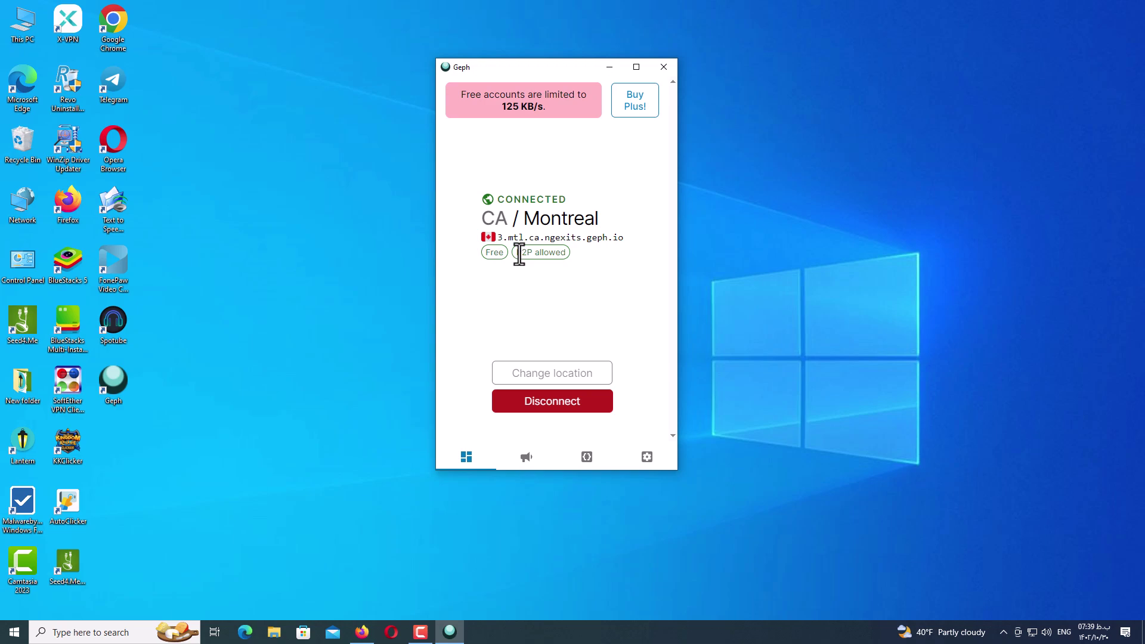
Load facebook.com in a new Firefox tab
left_click(362, 632)
left_click(170, 29)
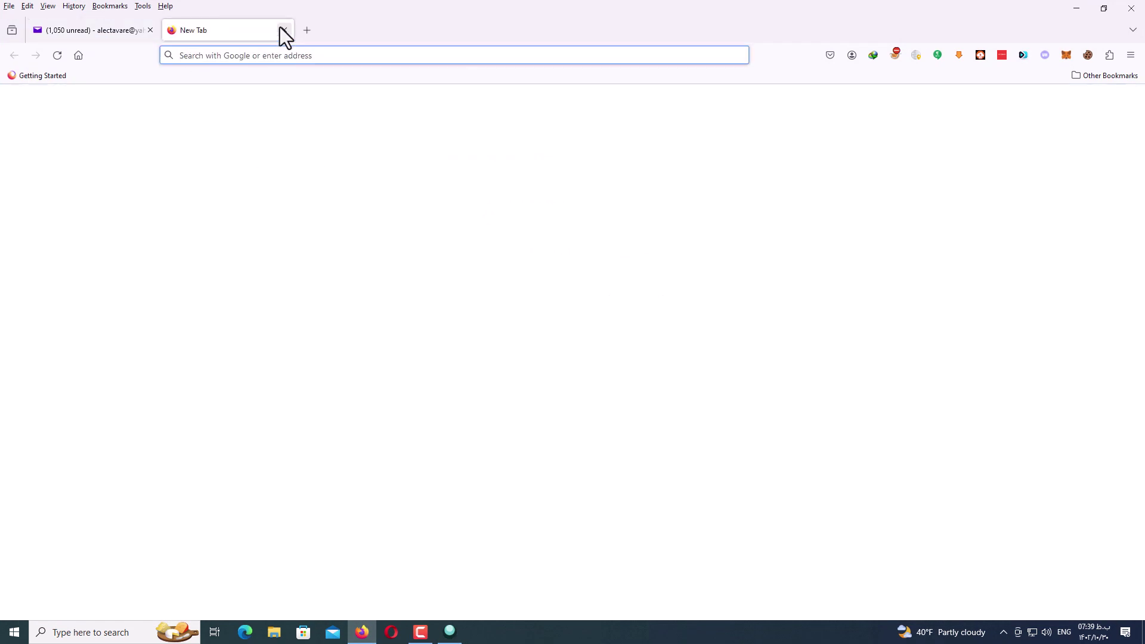
type("facebook.com")
key("Return")
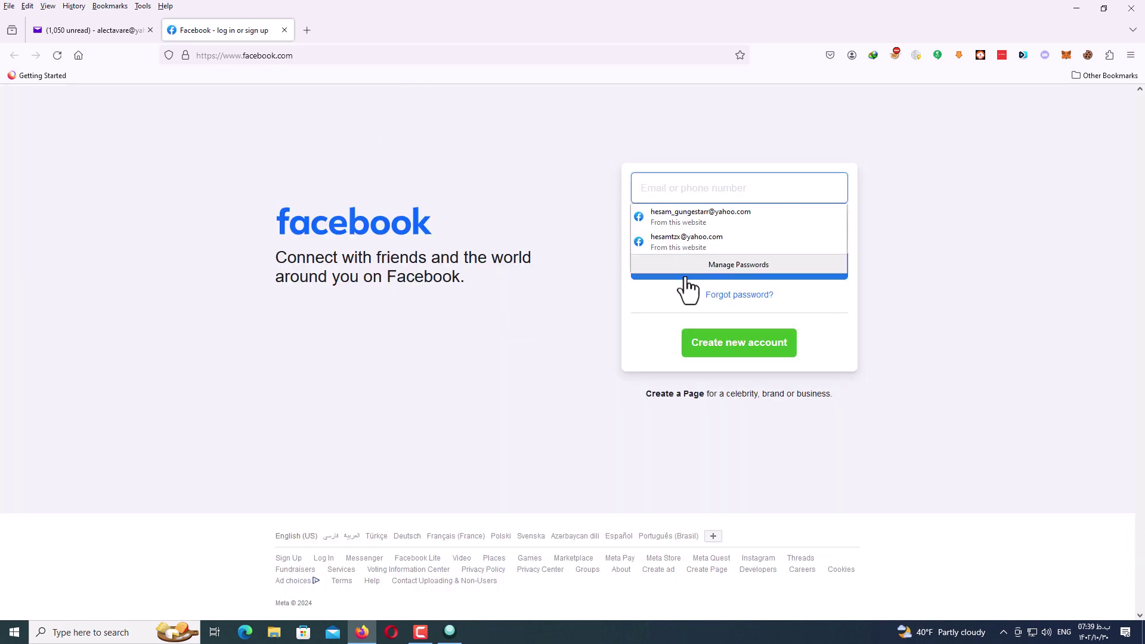
Load youtube.com in another new tab, then minimize Firefox
key("ctrl+t")
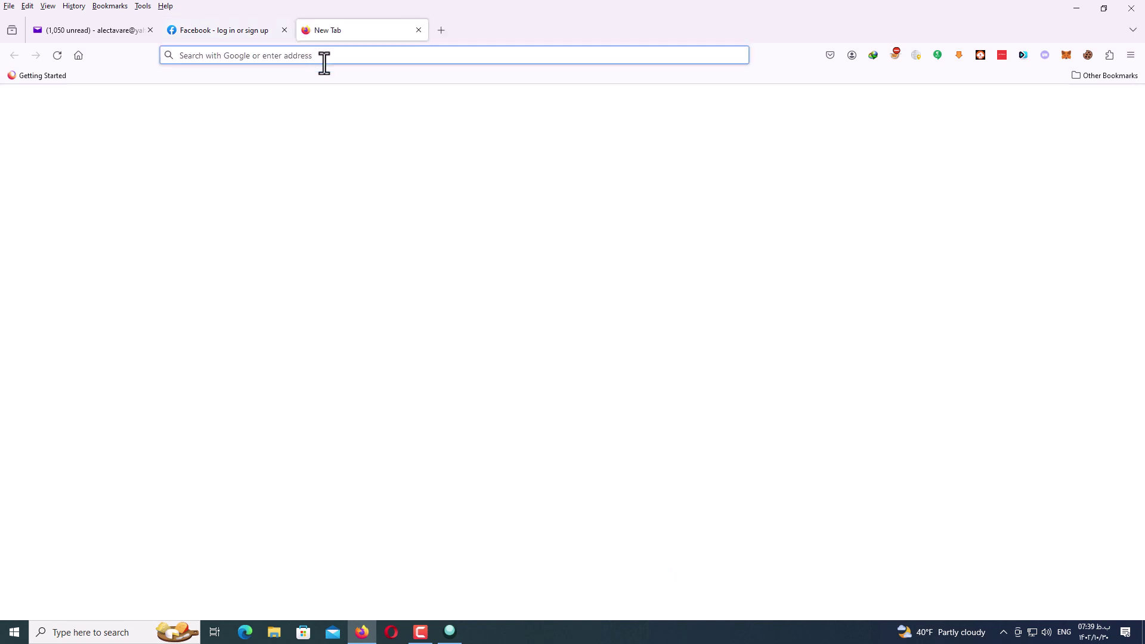
type("youtube.com")
key("Return")
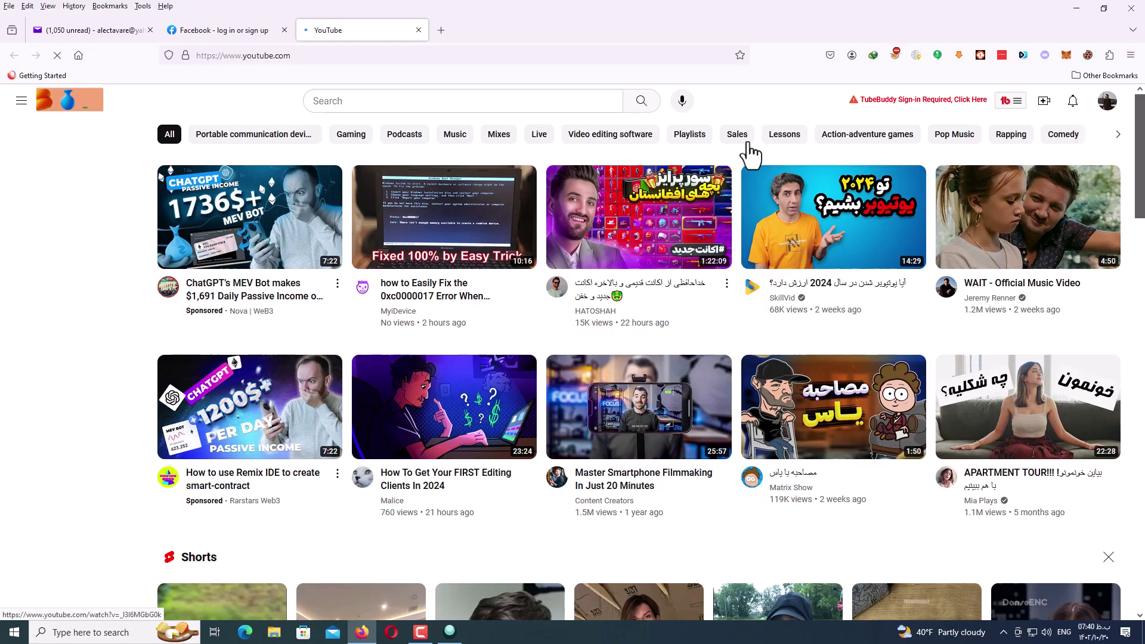
left_click(1076, 9)
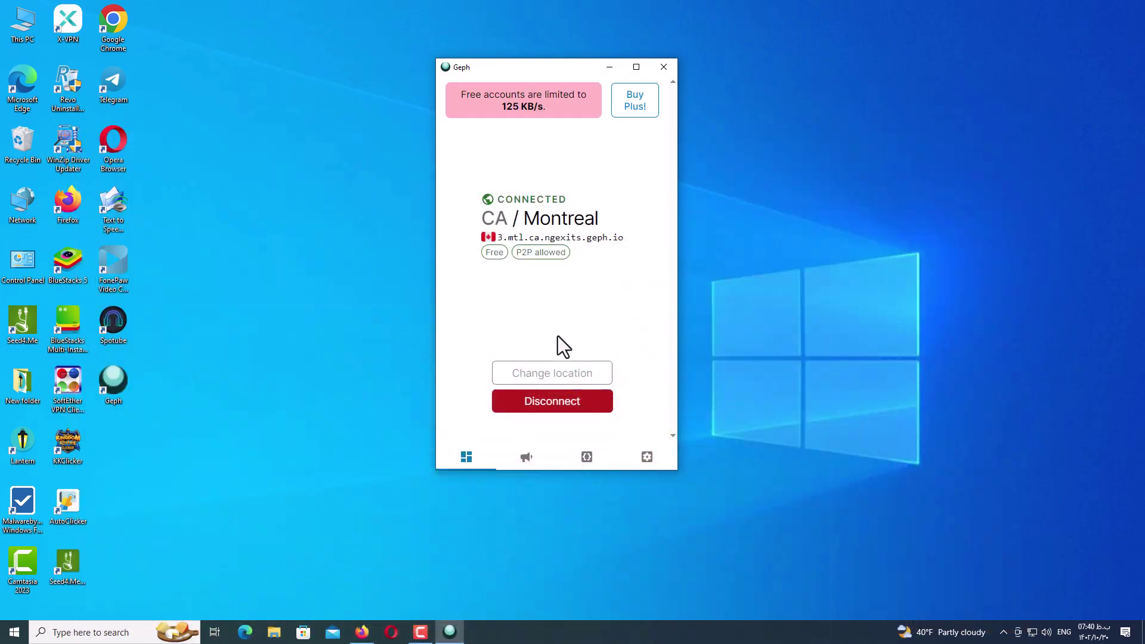
Disconnect from CA / Montreal and open the Buy Plus! user portal
left_click(553, 395)
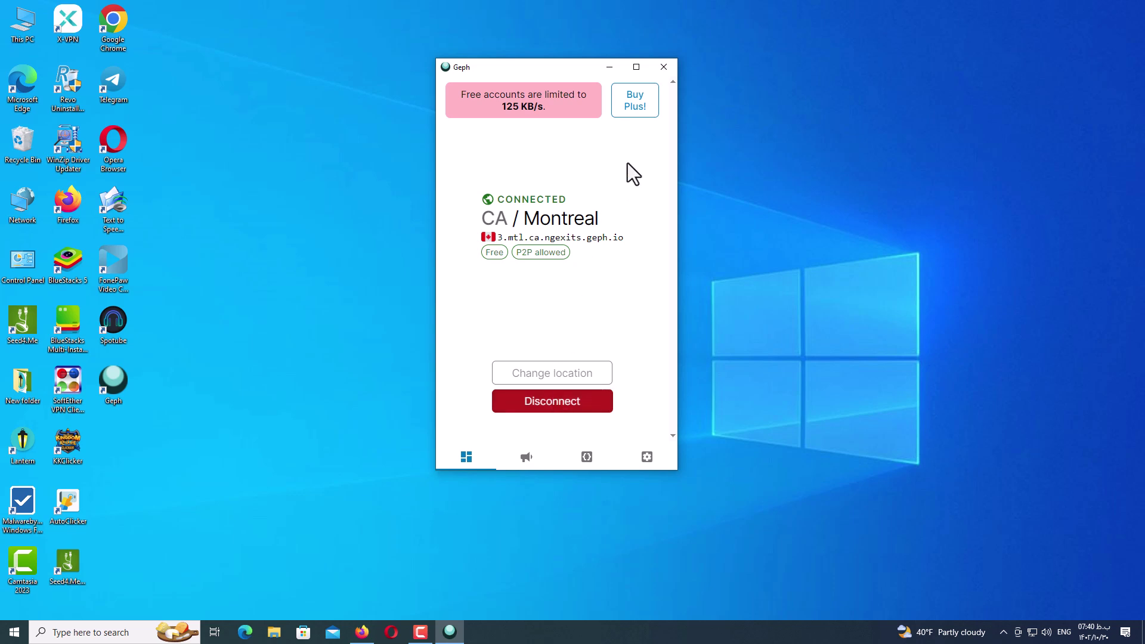
left_click(634, 102)
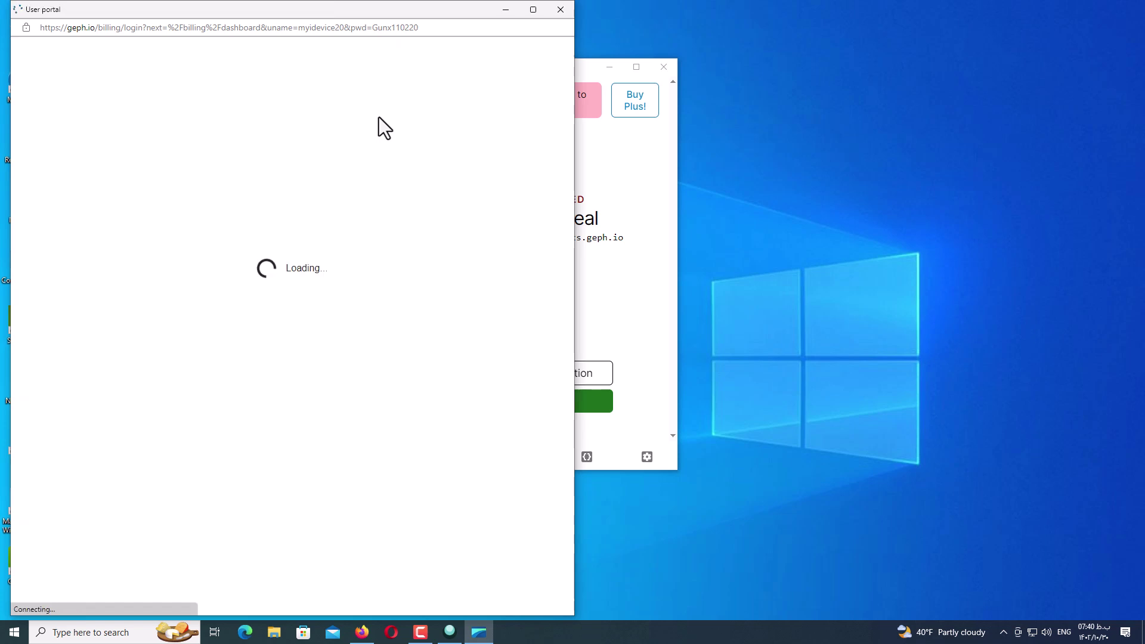
Look over the Plus plan lengths, payment methods and €5.00 total, then close the portal
scroll(564, 170, "down", 1)
scroll(564, 170, "down", 1)
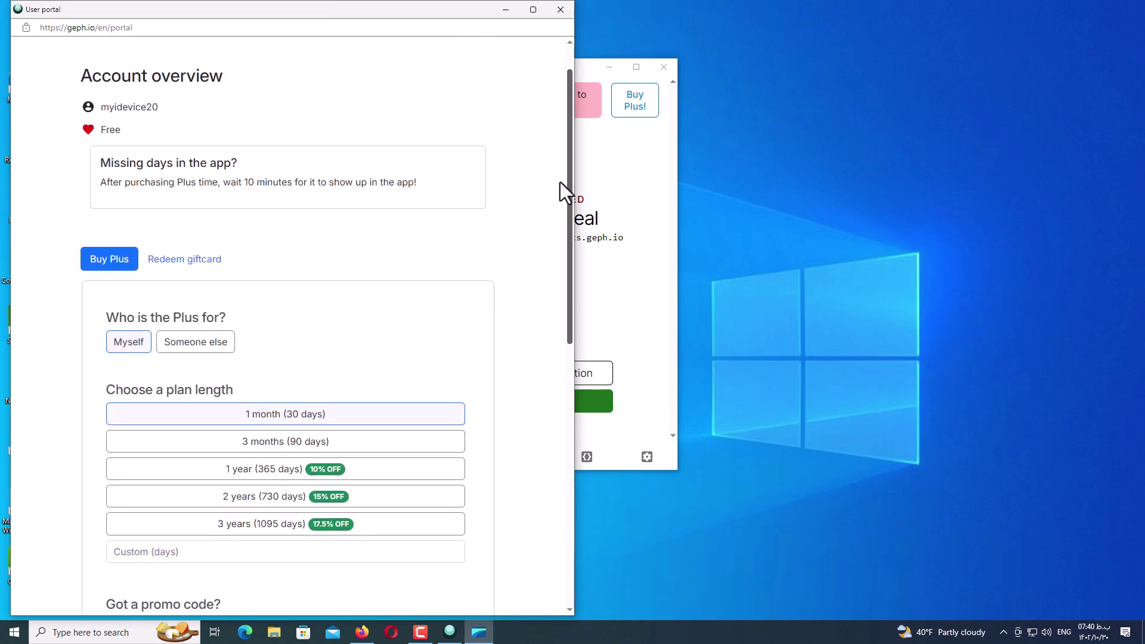
scroll(556, 187, "down", 2)
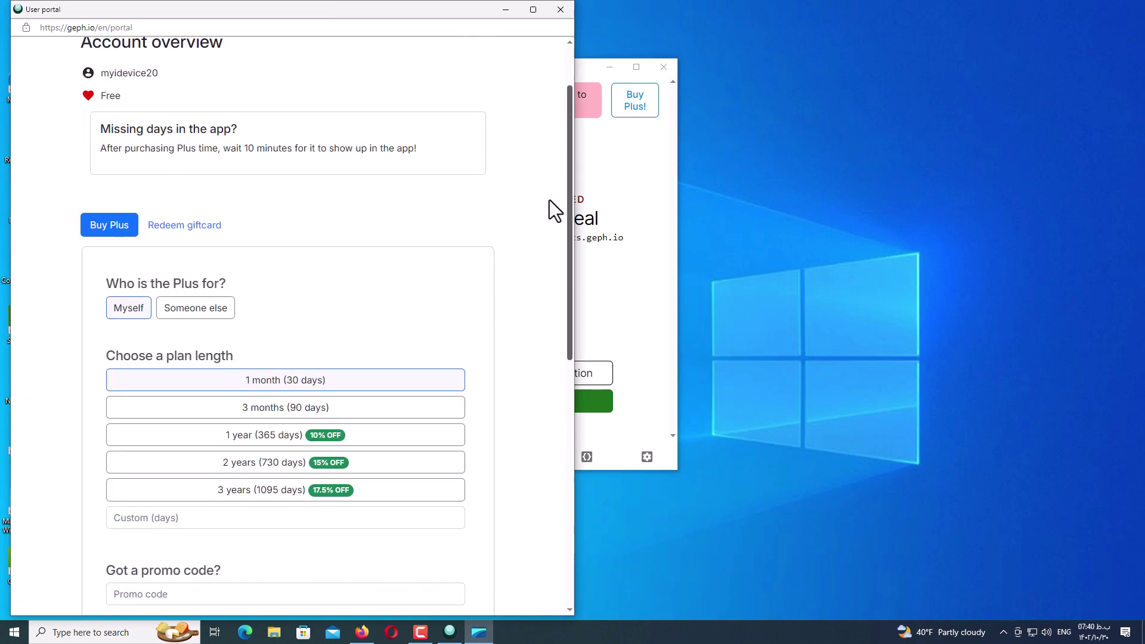
scroll(546, 227, "down", 4)
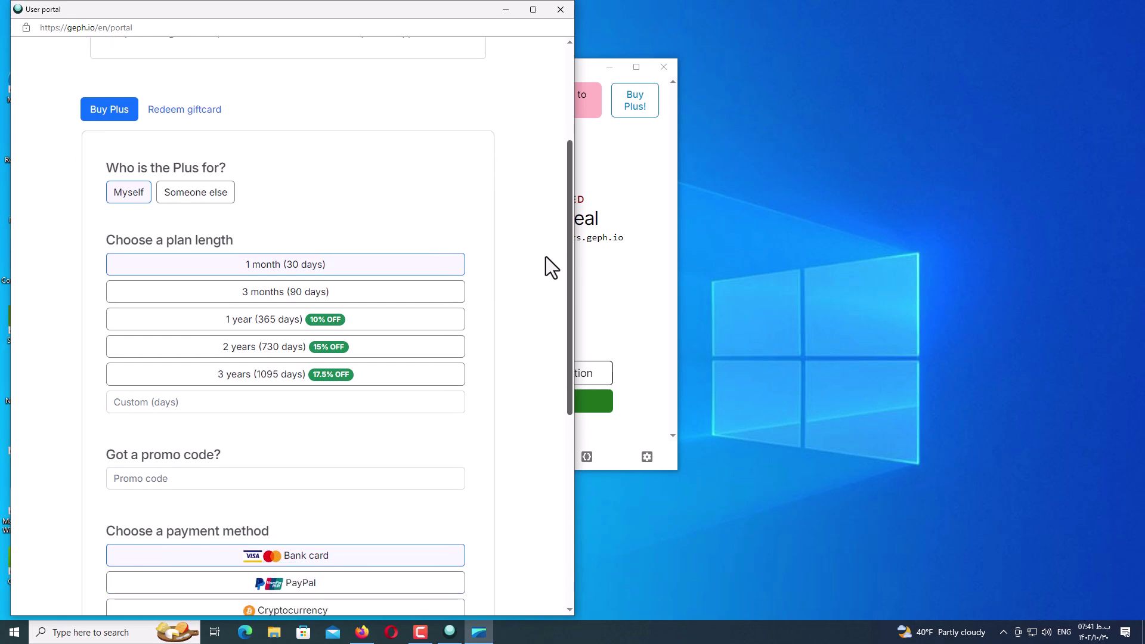
scroll(543, 303, "down", 4)
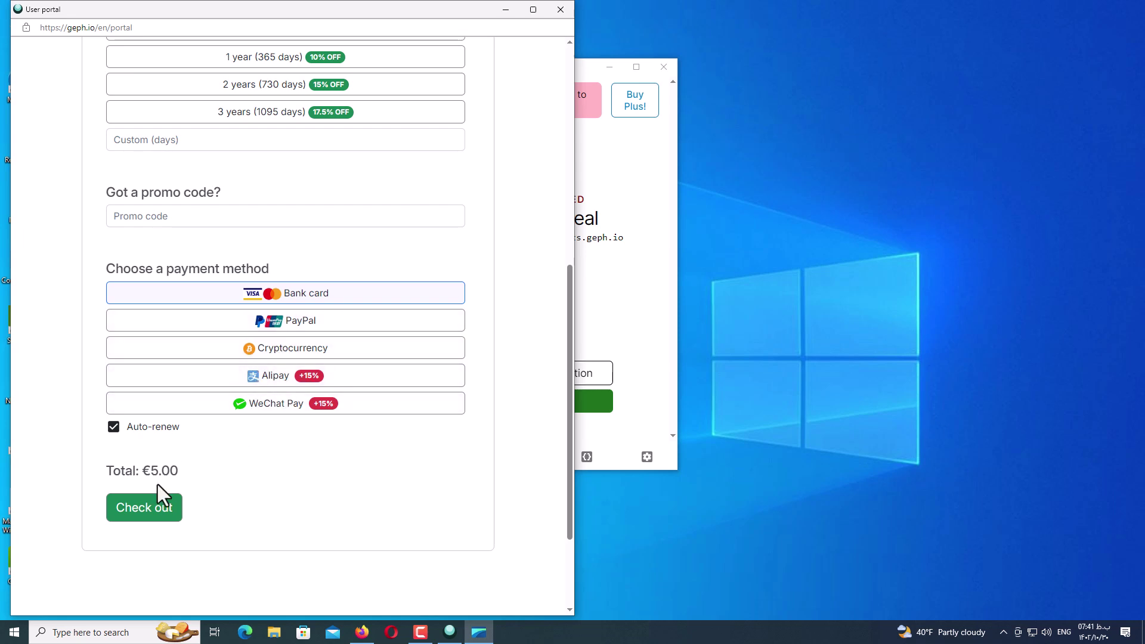
left_click(142, 509)
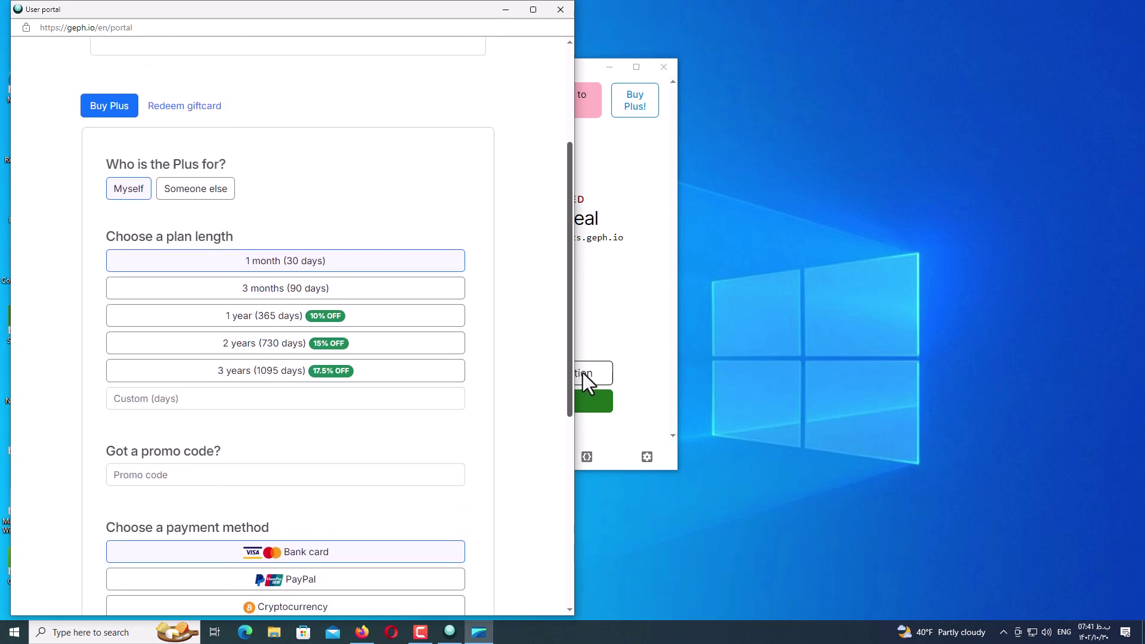
left_click_drag(570, 376, 572, 164)
left_click(561, 9)
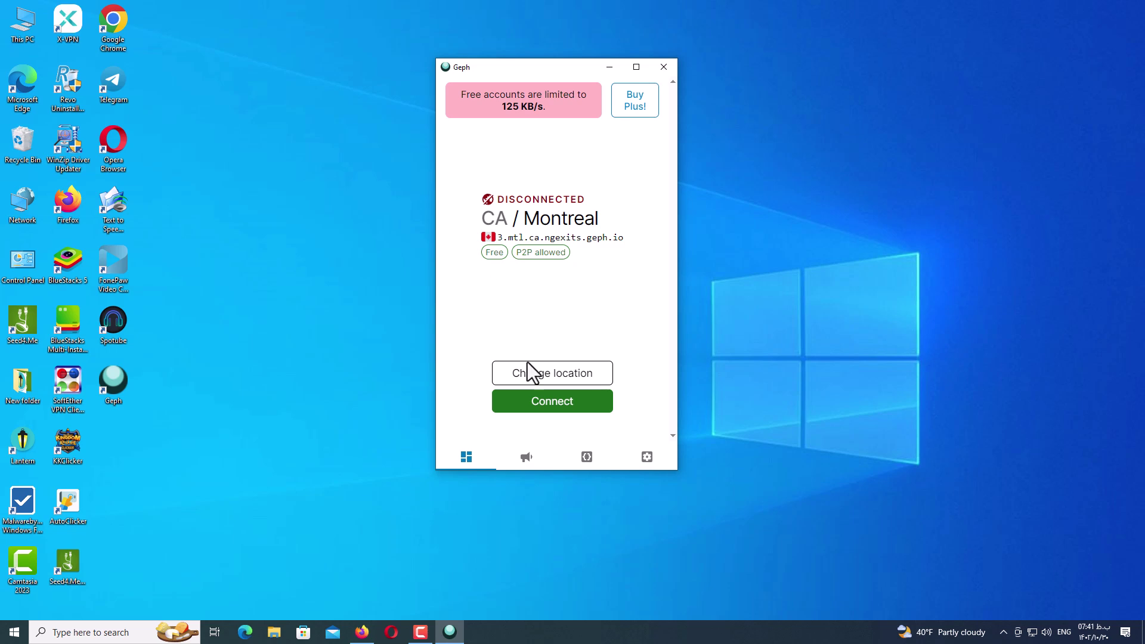
Switch the exit server to PL / Warsaw, connect, and show the stats and debug log
left_click(542, 373)
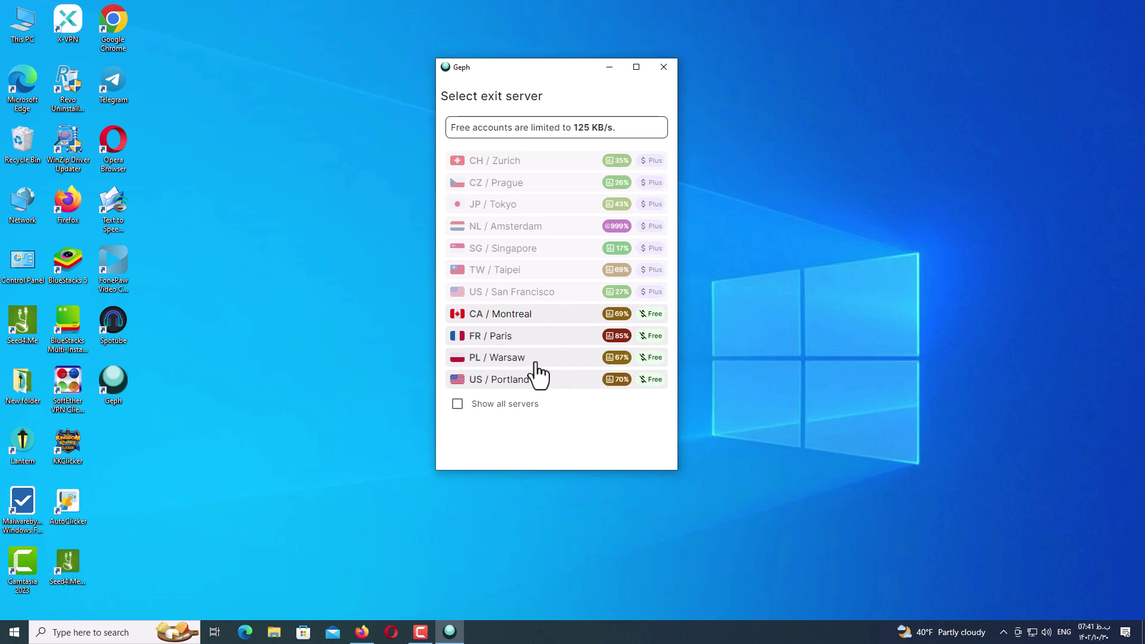
left_click(537, 359)
left_click(557, 402)
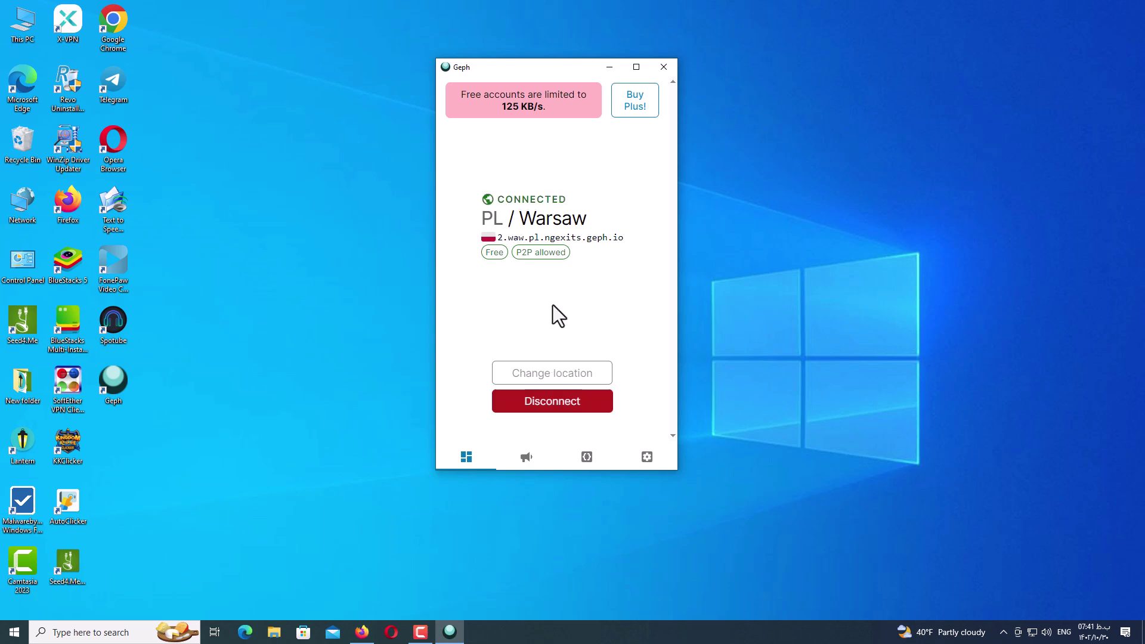
left_click(583, 458)
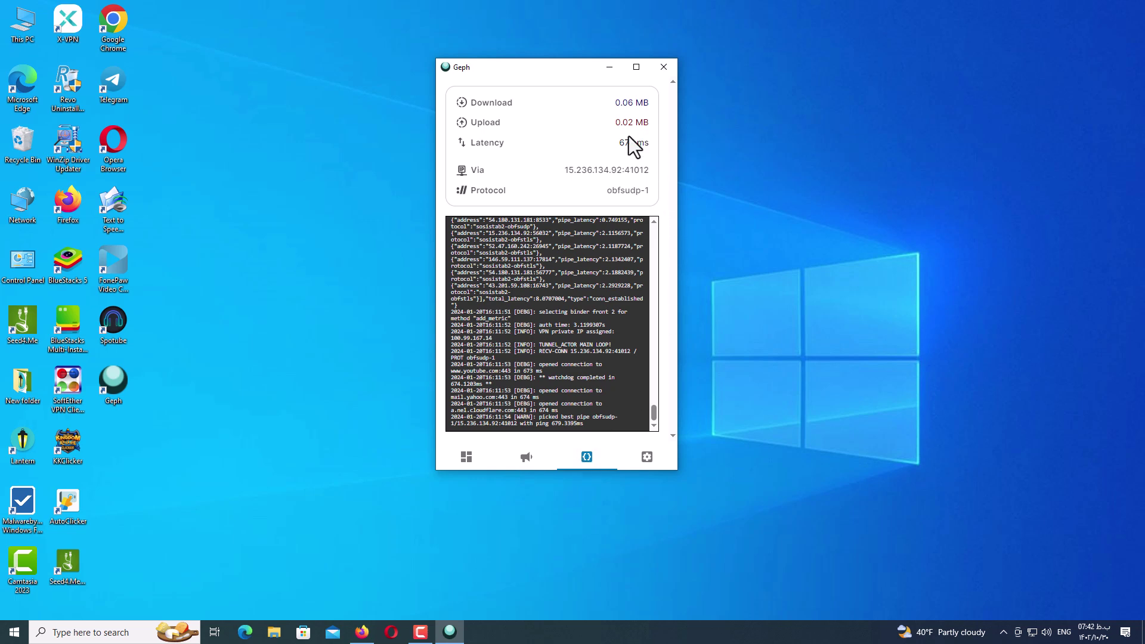
Scroll the debug log, return to the dashboard, and disconnect from PL / Warsaw
mouse_move(653, 412)
left_mouse_down()
mouse_move(655, 281)
mouse_move(656, 426)
left_mouse_up()
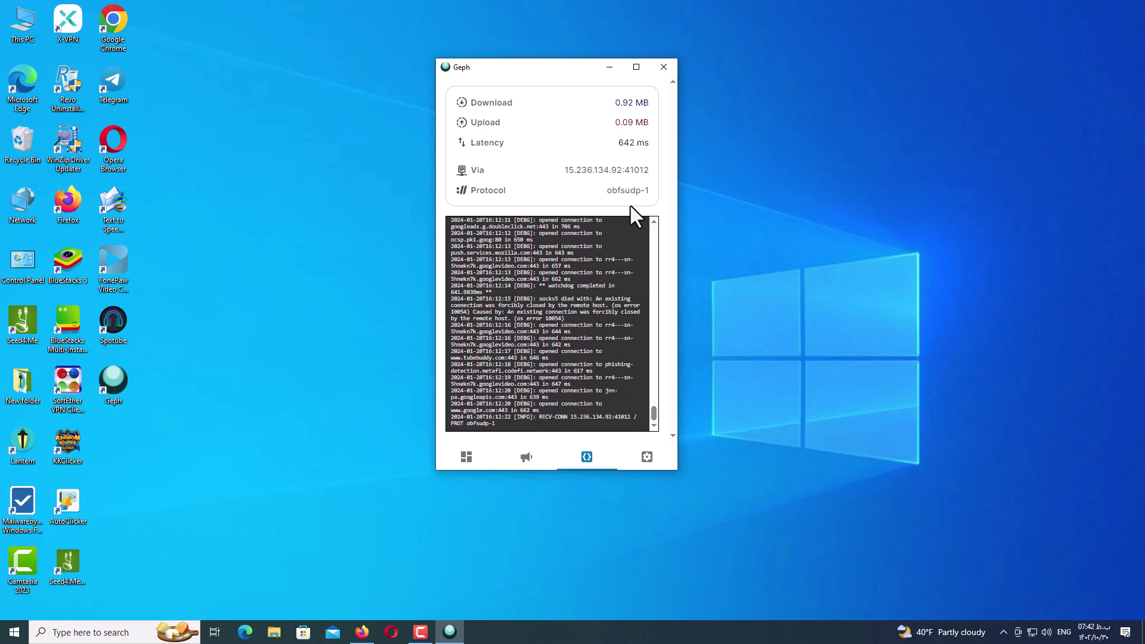
left_click(467, 458)
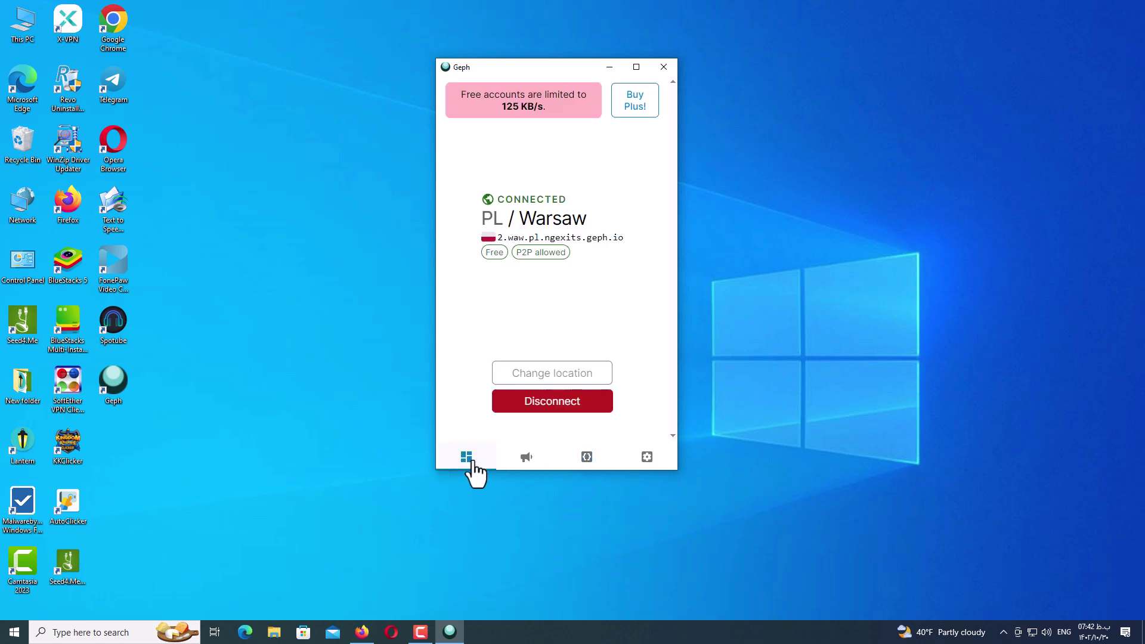
left_click(552, 410)
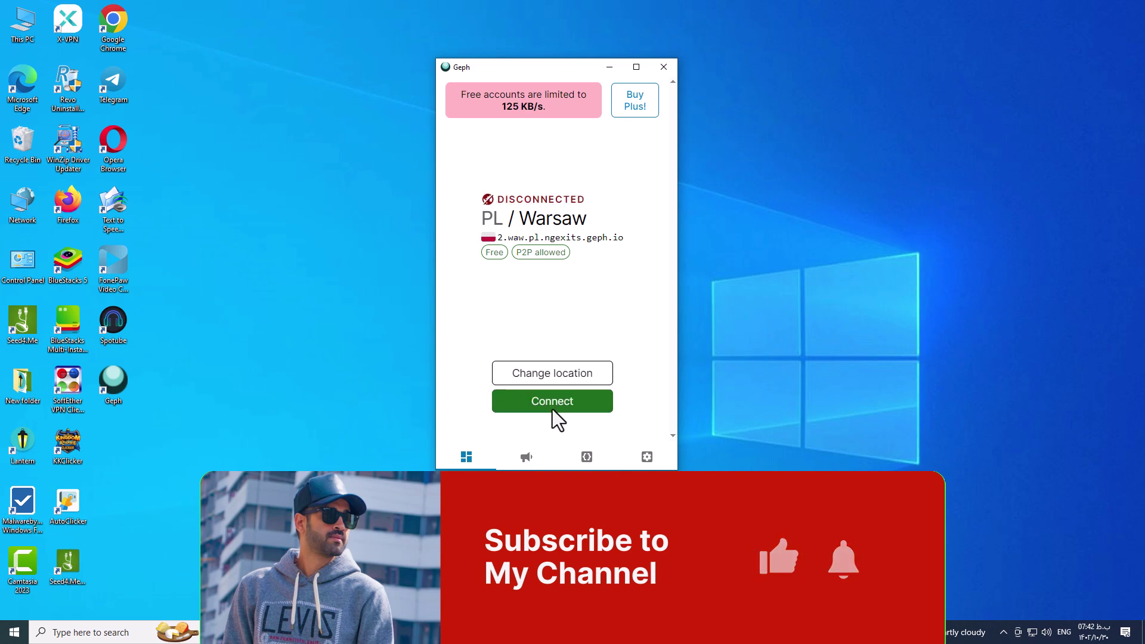